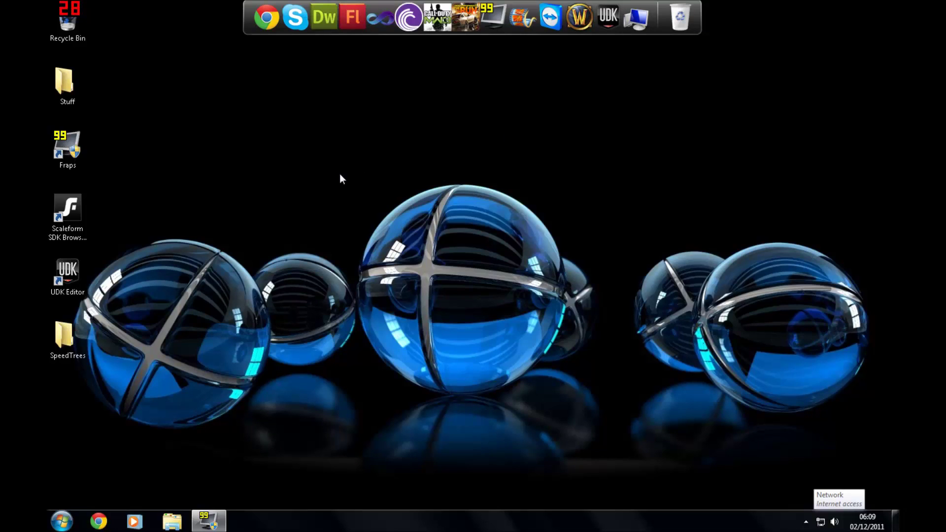
Launch UDK Game from the UDK-2011-11 group of the Unreal Development Kit programs.
{"action": "mouse_move", "coordinate": [320, 155]}
{"action": "left_mouse_down"}
{"action": "mouse_move", "coordinate": [589, 401]}
{"action": "mouse_move", "coordinate": [637, 424]}
{"action": "mouse_move", "coordinate": [586, 450]}
{"action": "mouse_move", "coordinate": [619, 439]}
{"action": "mouse_move", "coordinate": [625, 421]}
{"action": "mouse_move", "coordinate": [463, 338]}
{"action": "mouse_move", "coordinate": [358, 254]}
{"action": "mouse_move", "coordinate": [333, 155]}
{"action": "left_mouse_up"}
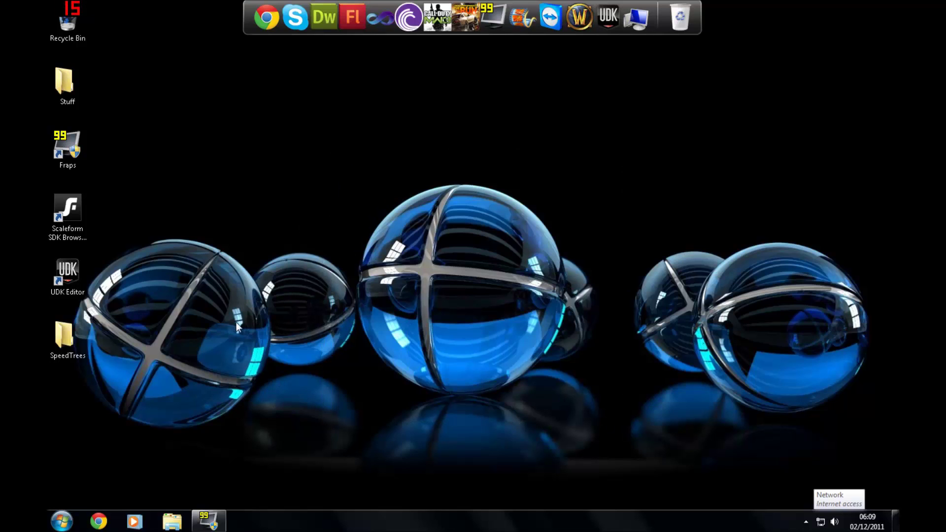
{"action": "left_click", "coordinate": [73, 526]}
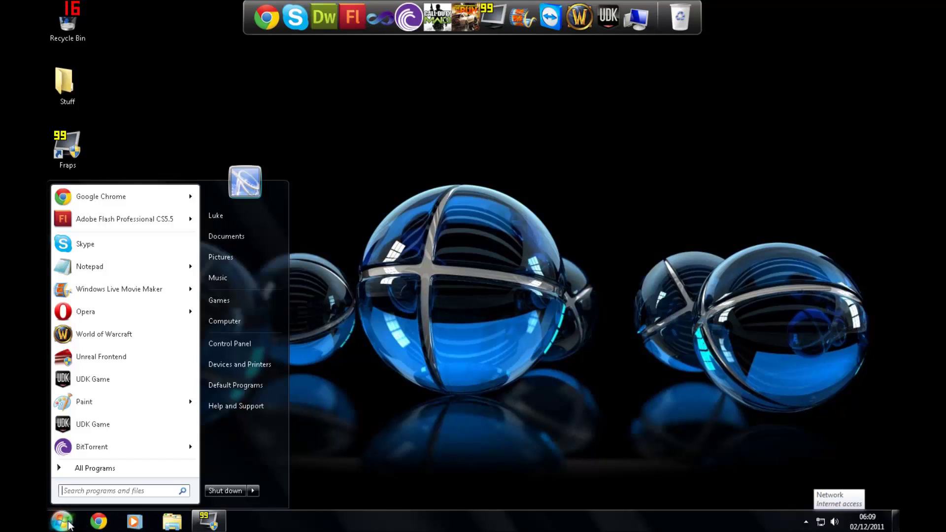
{"action": "left_click", "coordinate": [100, 470]}
{"action": "left_click", "coordinate": [131, 406]}
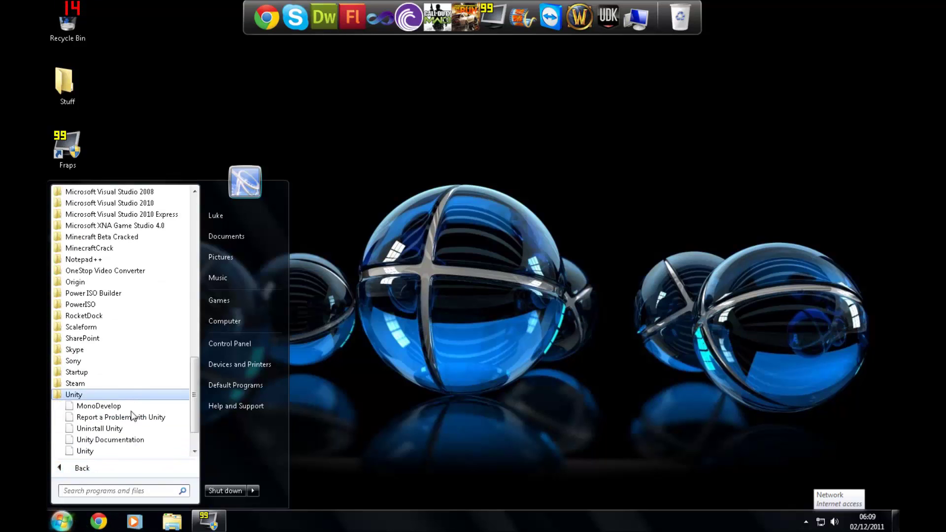
{"action": "left_click", "coordinate": [117, 395]}
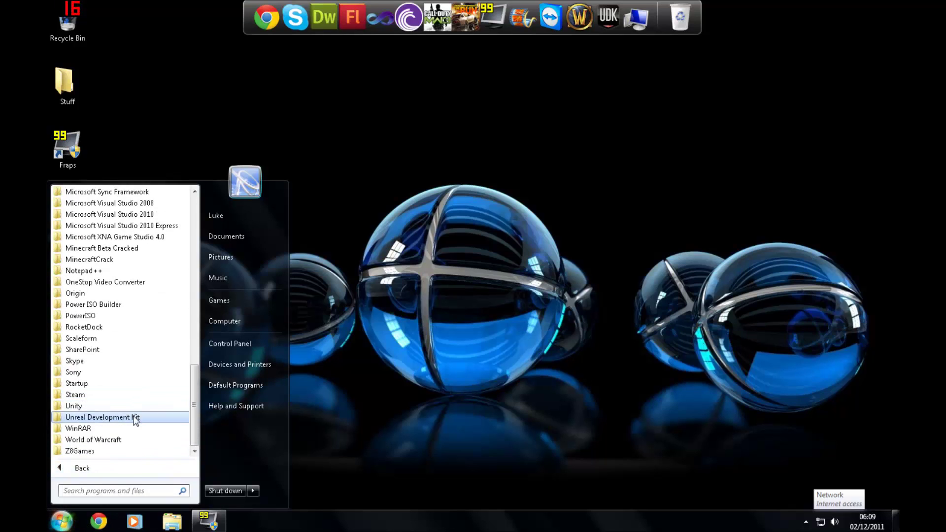
{"action": "left_click", "coordinate": [134, 417]}
{"action": "left_click", "coordinate": [127, 439]}
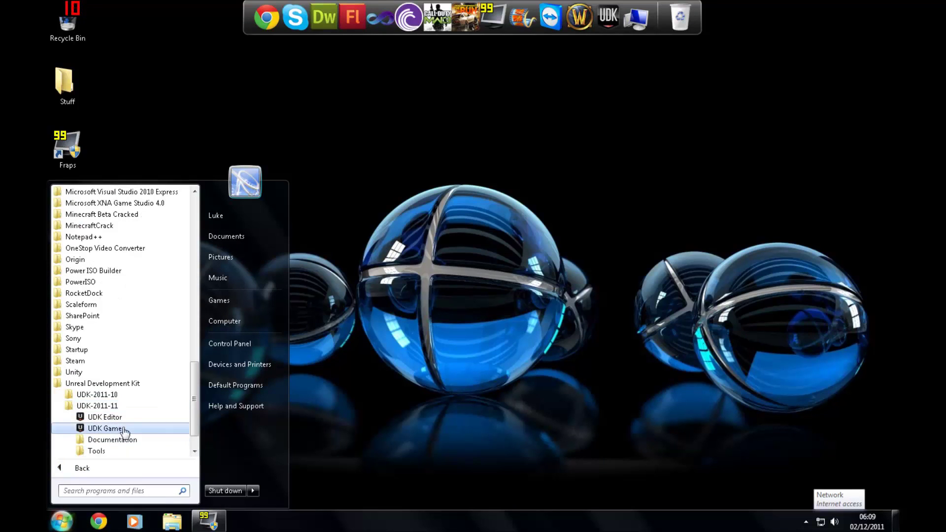
{"action": "left_click", "coordinate": [106, 429]}
{"action": "key", "text": "super"}
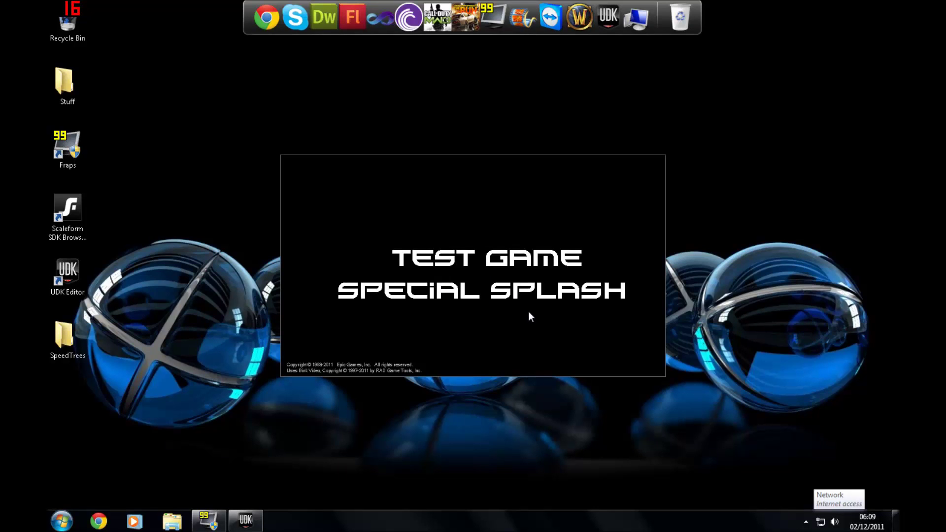
{"action": "mouse_move", "coordinate": [208, 521]}
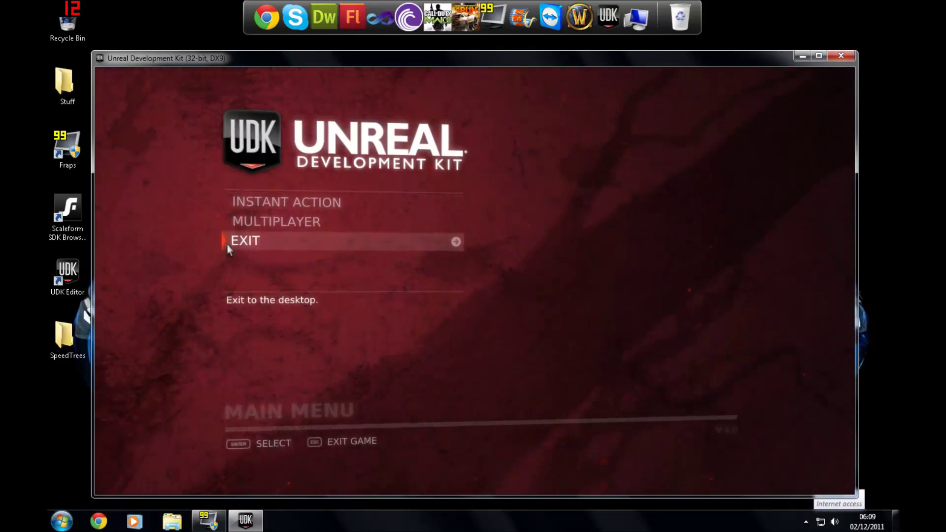
Set up an Instant Action game with TEST as the map.
{"action": "left_click", "coordinate": [257, 201]}
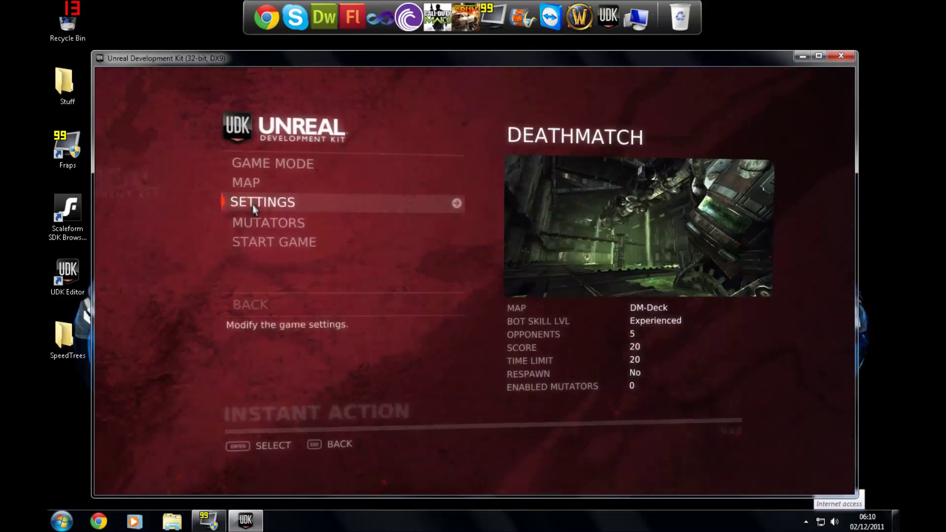
{"action": "left_click", "coordinate": [261, 189]}
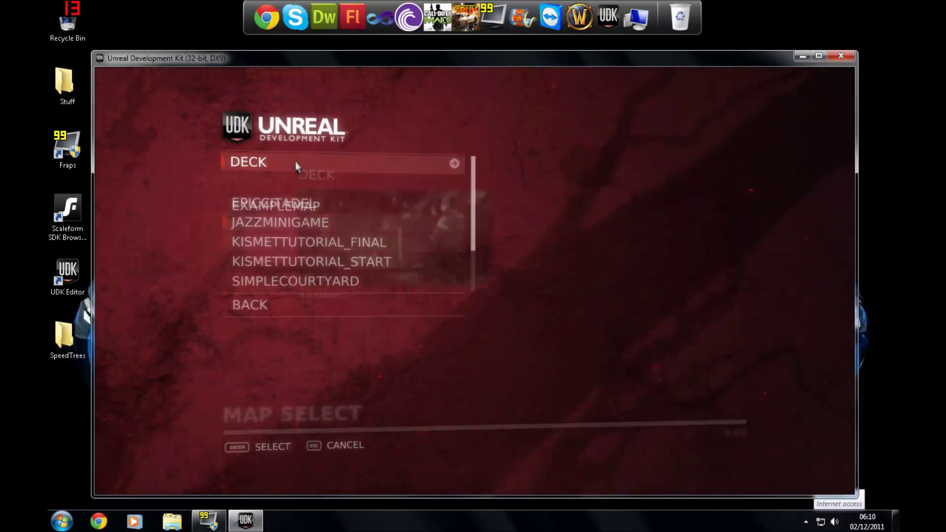
{"action": "scroll", "coordinate": [295, 227], "scroll_direction": "down", "scroll_amount": 3}
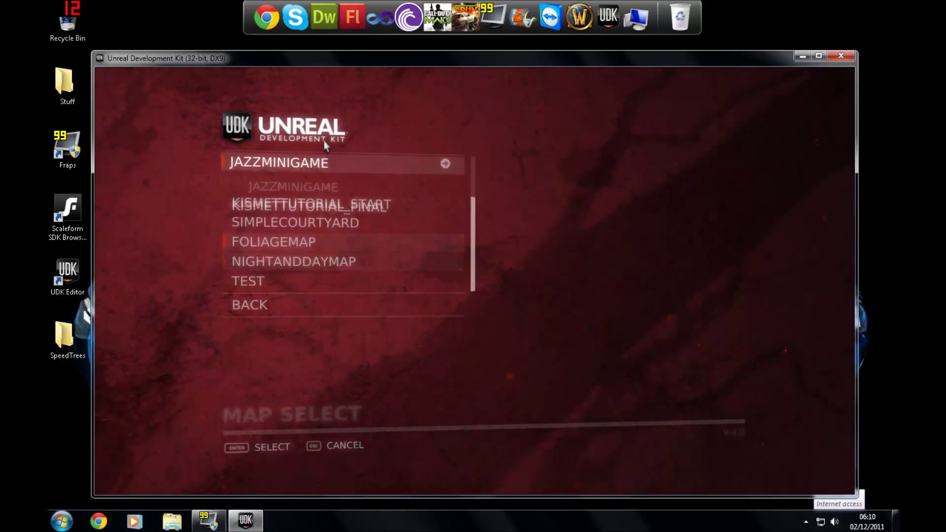
{"action": "left_click", "coordinate": [290, 282]}
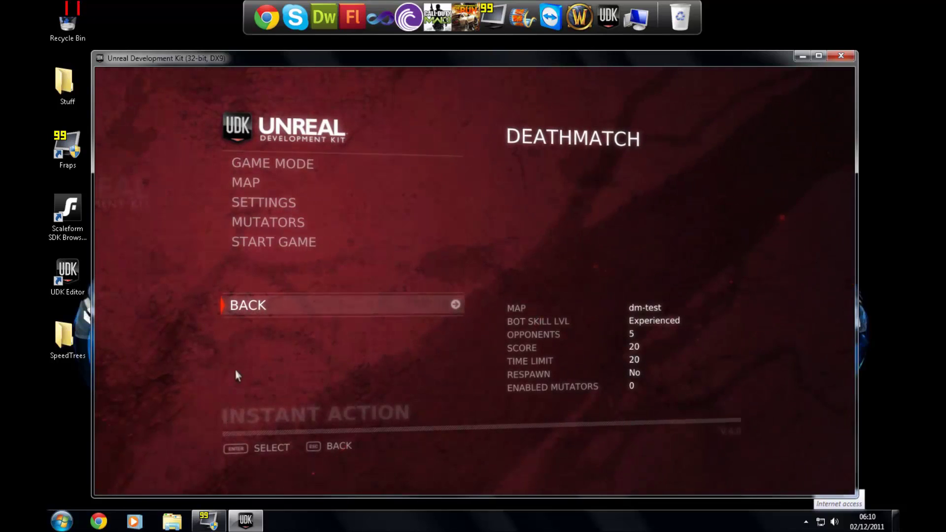
Switch to Windows Explorer and browse to the Content\Maps folder inside UDKGame of UDK-2011-11 on drive C.
{"action": "key", "text": "alt+Tab"}
{"action": "left_click", "coordinate": [172, 521]}
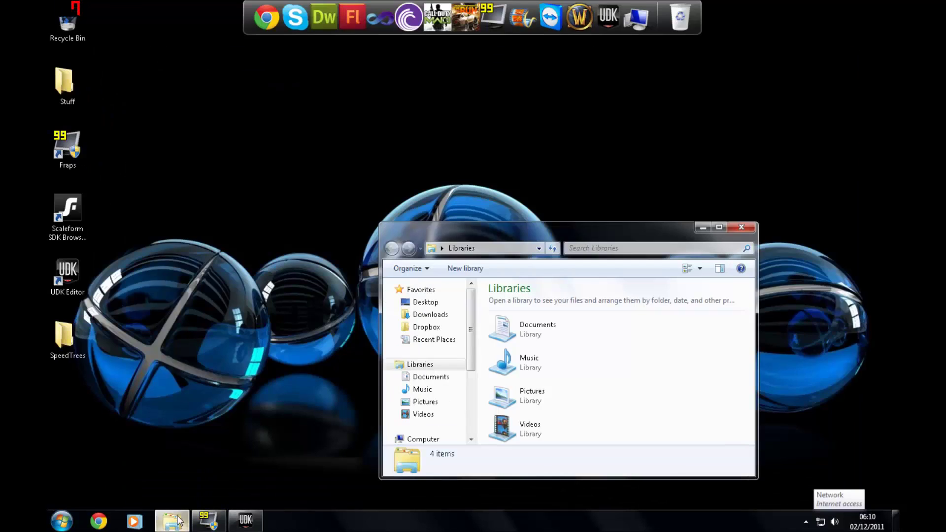
{"action": "scroll", "coordinate": [460, 384], "scroll_direction": "down", "scroll_amount": 2}
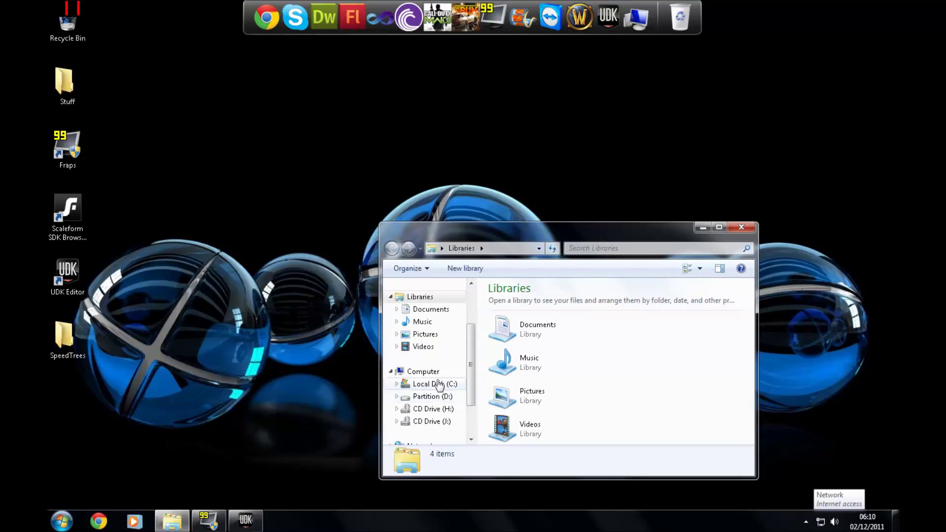
{"action": "left_click", "coordinate": [460, 384]}
{"action": "double_click", "coordinate": [510, 353]}
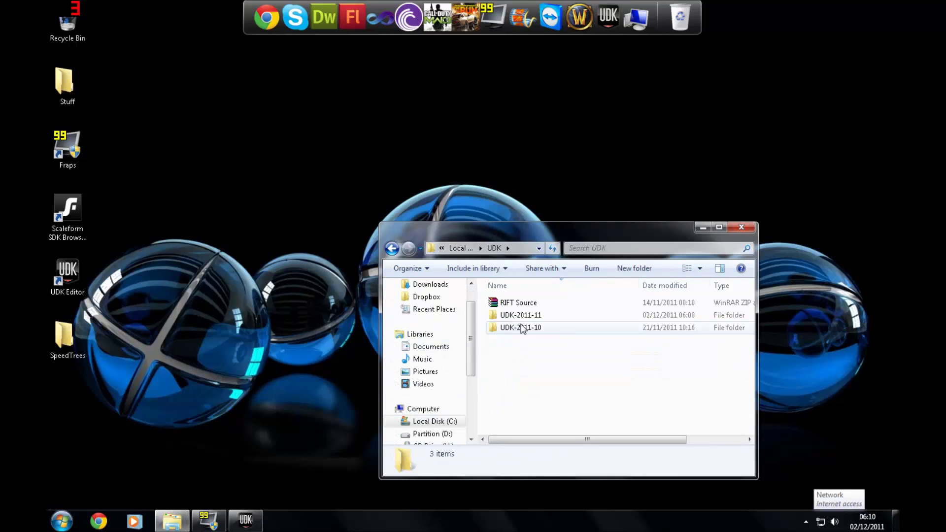
{"action": "left_click", "coordinate": [524, 329]}
{"action": "double_click", "coordinate": [521, 315]}
{"action": "double_click", "coordinate": [514, 340]}
{"action": "double_click", "coordinate": [512, 340]}
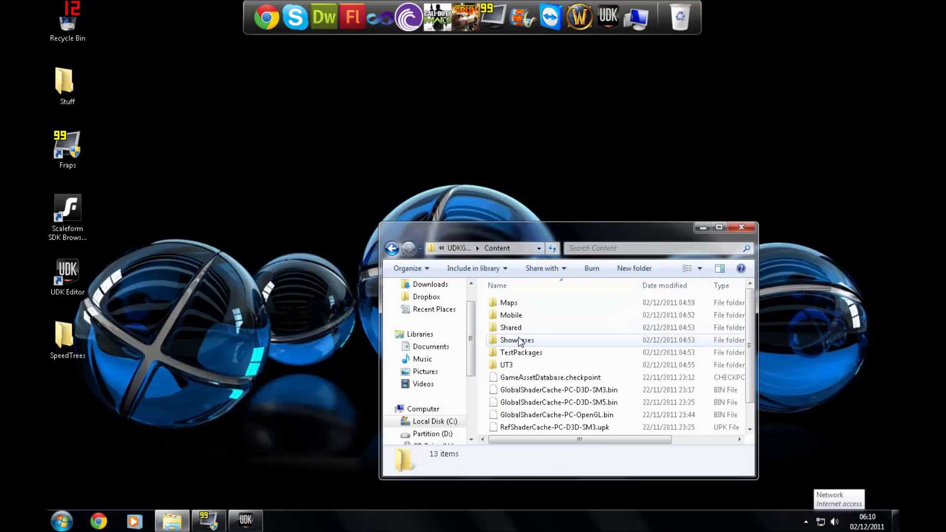
{"action": "double_click", "coordinate": [513, 303]}
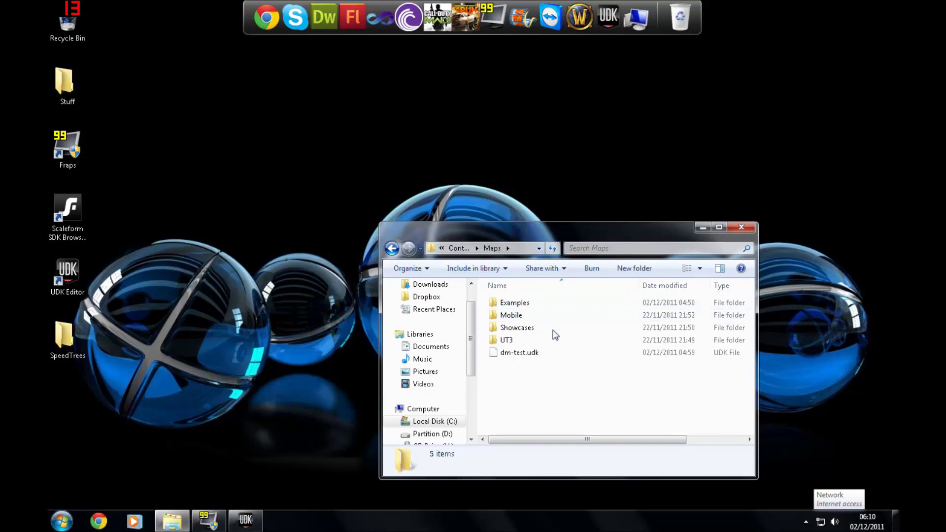
Look into the Mobile maps folder, return to Maps and close the Explorer window.
{"action": "double_click", "coordinate": [514, 317]}
{"action": "key", "text": "BackSpace"}
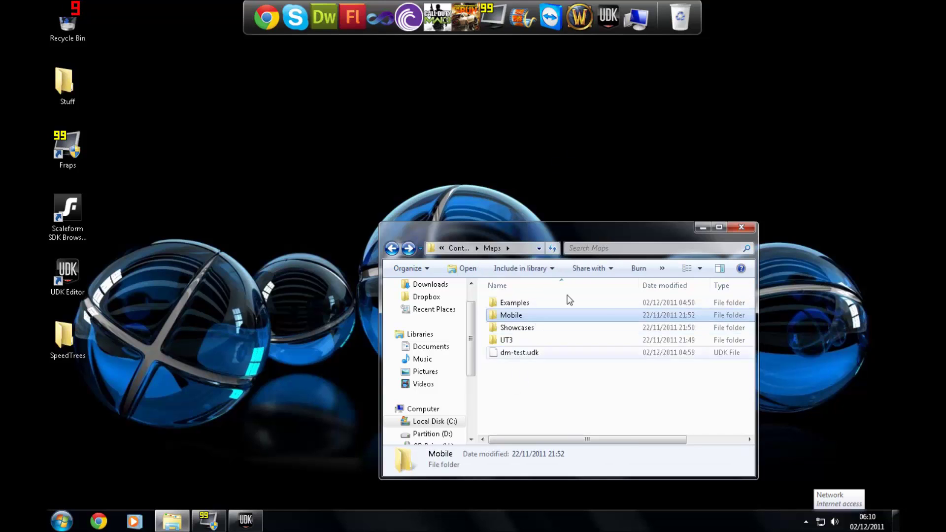
{"action": "left_click", "coordinate": [738, 230]}
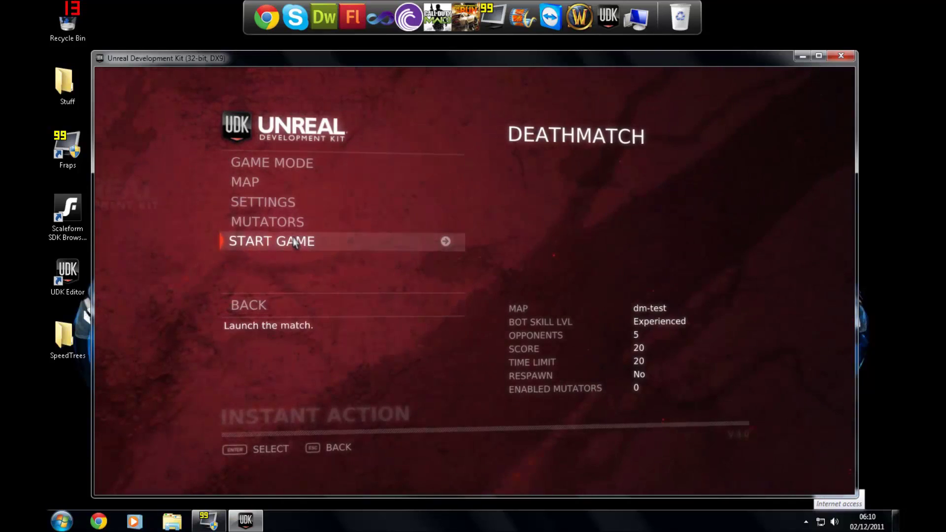
Start the deathmatch on the test map and walk around the large box to inspect the level.
{"action": "left_click", "coordinate": [305, 249]}
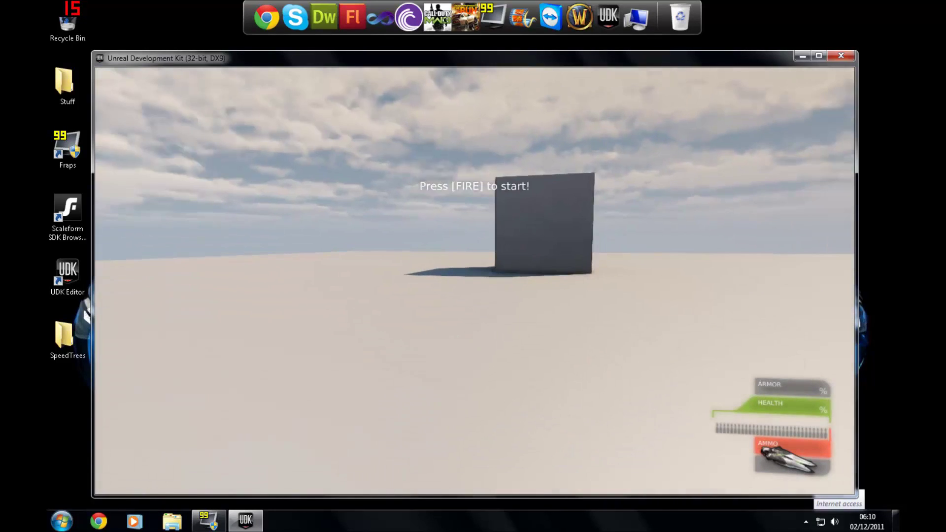
{"action": "left_click", "coordinate": [475, 281]}
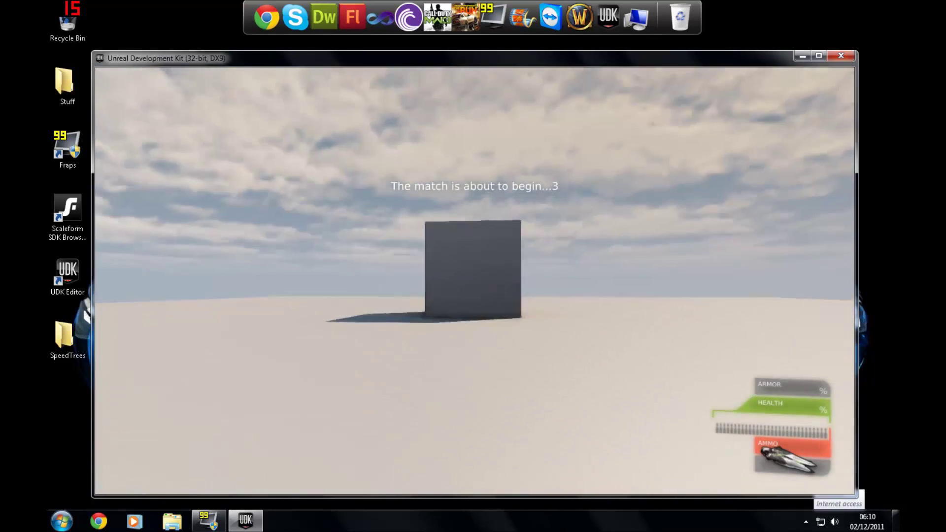
{"action": "key", "text": "w"}
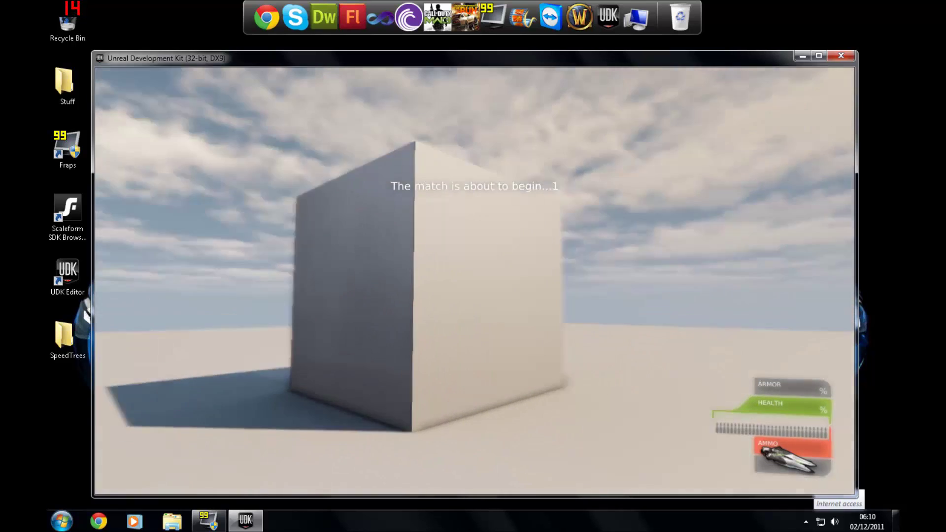
{"action": "key", "text": "w"}
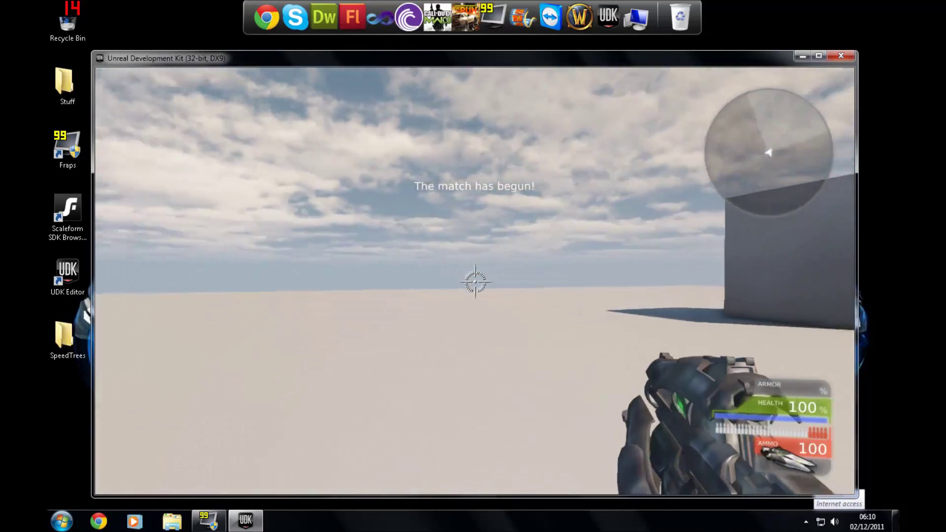
{"action": "mouse_move", "coordinate": [475, 281]}
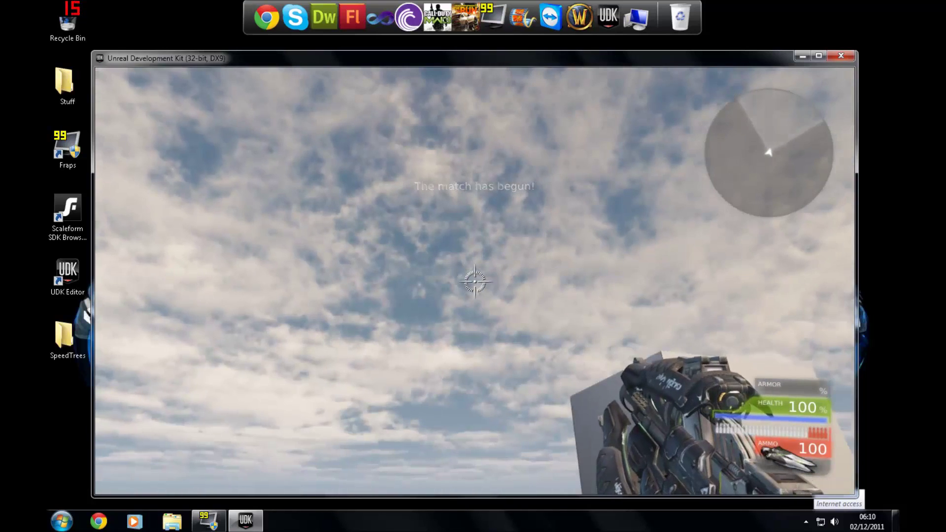
{"action": "key", "text": "w"}
Leave the match for the main menu and exit the game to the desktop.
{"action": "key", "text": "Escape"}
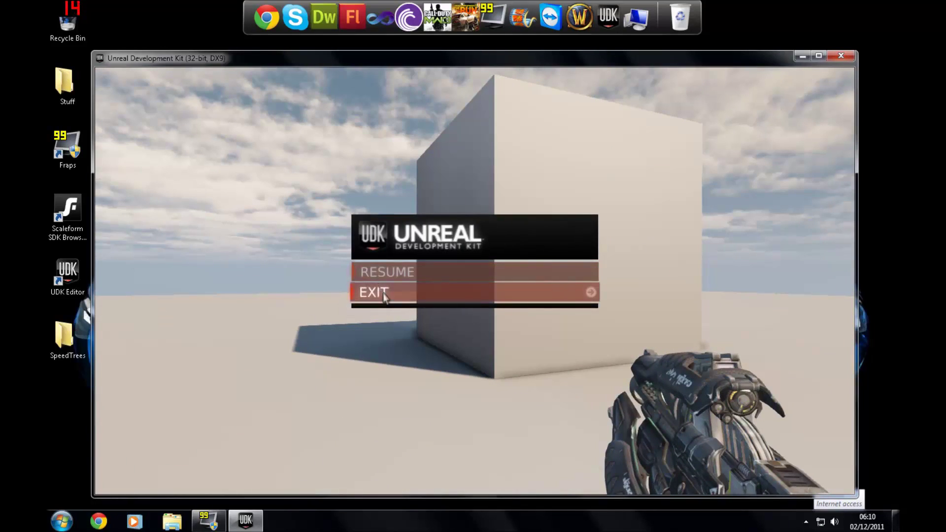
{"action": "left_click", "coordinate": [384, 295]}
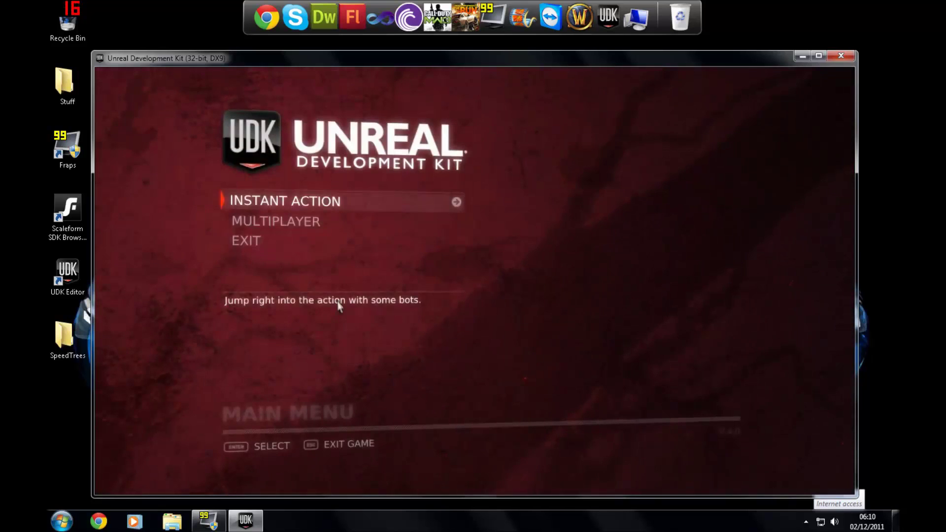
{"action": "left_click", "coordinate": [351, 240]}
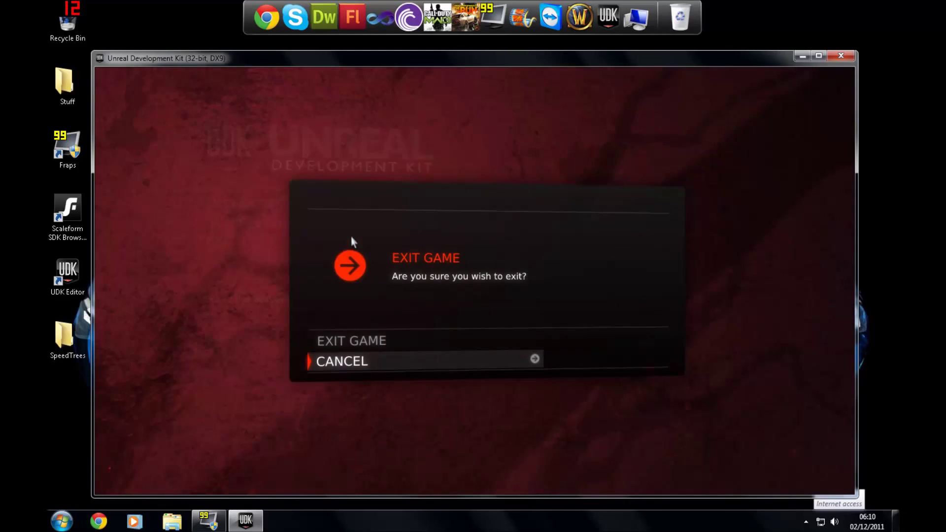
{"action": "left_click", "coordinate": [393, 339]}
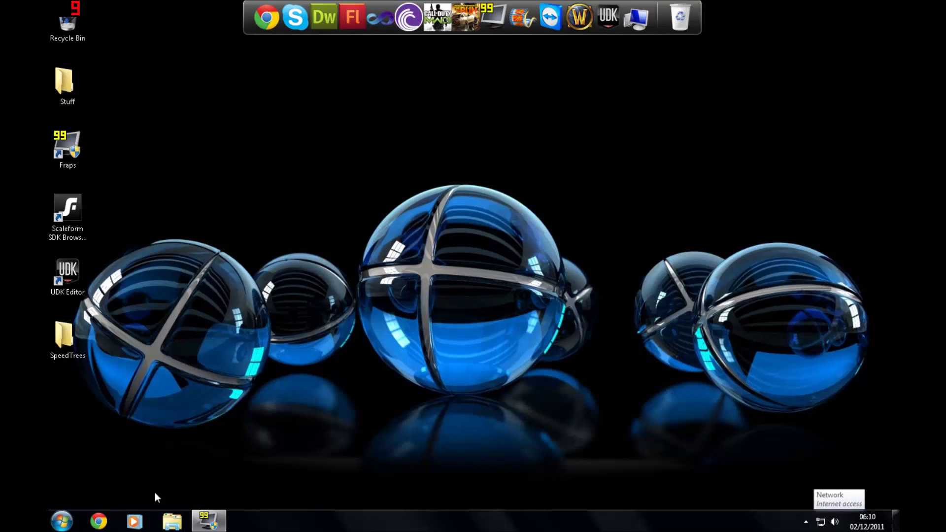
Open the UDKGame folder of UDK-2011-11 on drive C in Windows Explorer and maximize the window.
{"action": "left_click", "coordinate": [170, 520]}
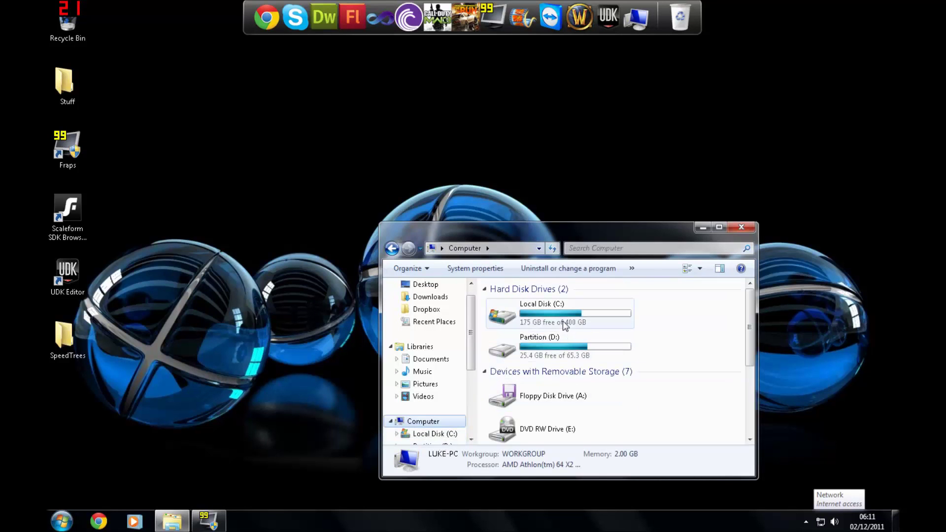
{"action": "left_click", "coordinate": [526, 321]}
{"action": "double_click", "coordinate": [526, 320]}
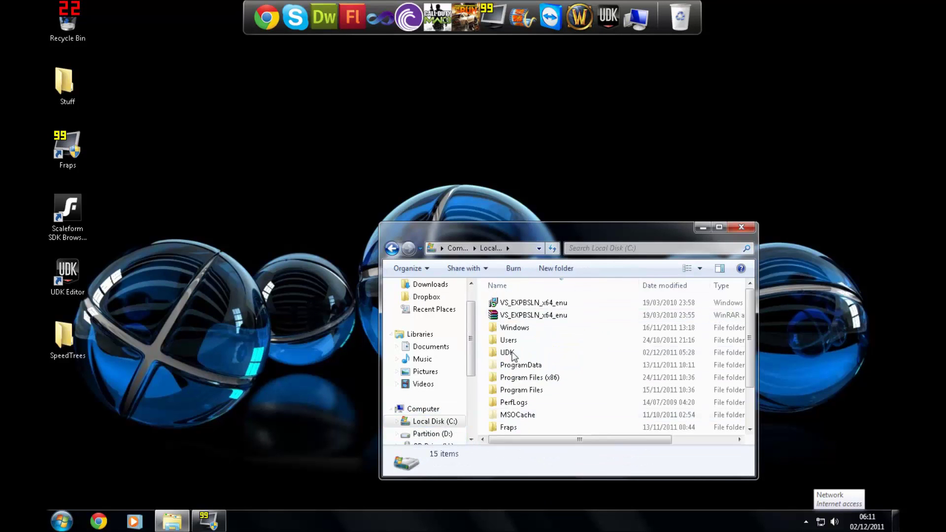
{"action": "double_click", "coordinate": [515, 352]}
{"action": "double_click", "coordinate": [517, 329]}
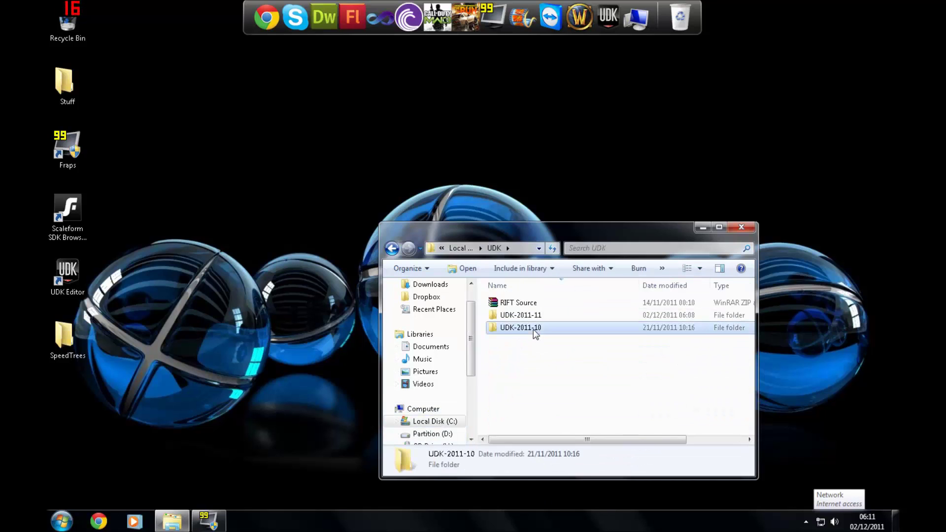
{"action": "left_click", "coordinate": [391, 247]}
{"action": "double_click", "coordinate": [532, 315]}
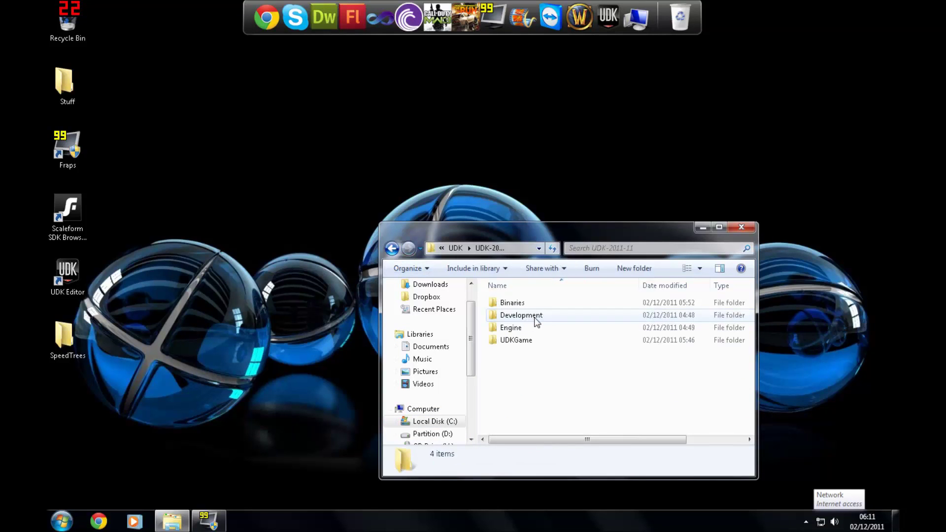
{"action": "double_click", "coordinate": [526, 343]}
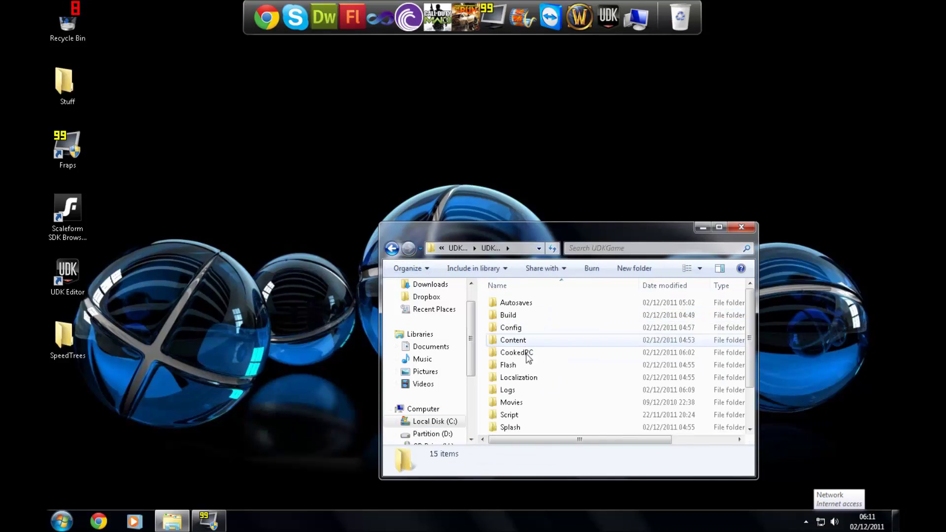
{"action": "left_click", "coordinate": [720, 228]}
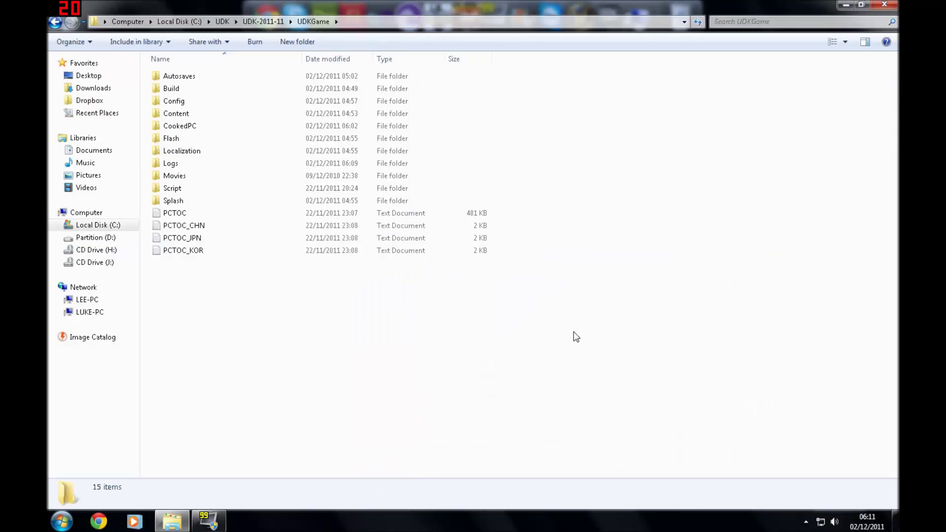
Play the UE3_logo and UDKFrontEnd.udk_loading videos from the Movies folder, close the player and return to UDKGame.
{"action": "double_click", "coordinate": [223, 176]}
{"action": "mouse_move", "coordinate": [200, 117]}
{"action": "left_mouse_down"}
{"action": "mouse_move", "coordinate": [232, 92]}
{"action": "mouse_move", "coordinate": [190, 120]}
{"action": "mouse_move", "coordinate": [187, 105]}
{"action": "left_mouse_up"}
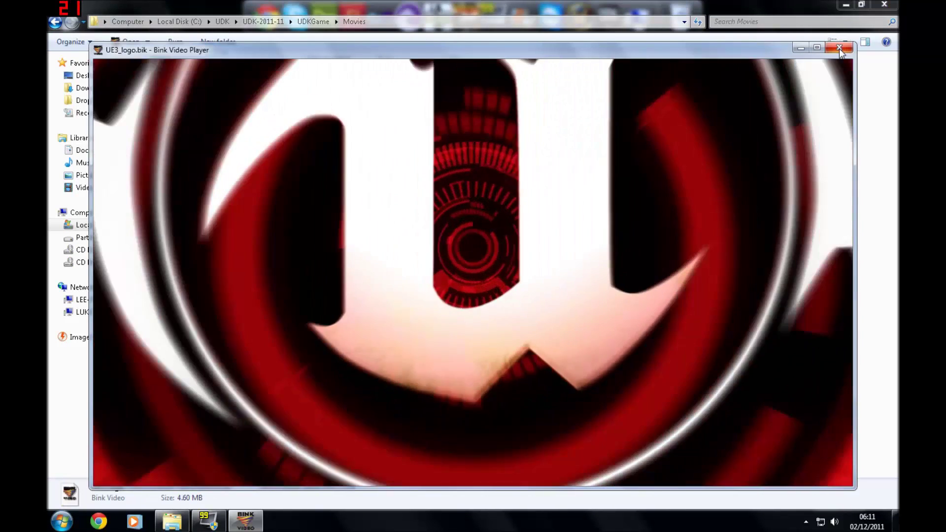
{"action": "left_click", "coordinate": [839, 47]}
{"action": "double_click", "coordinate": [160, 93]}
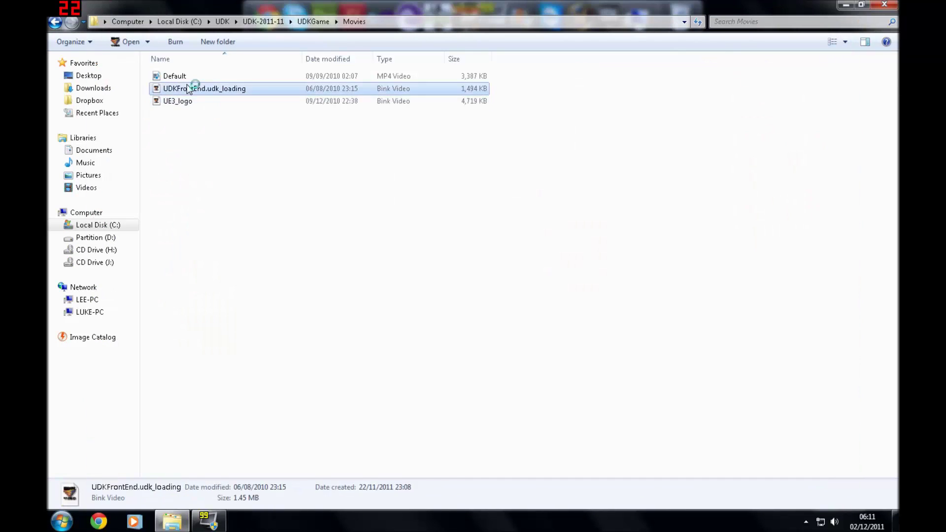
{"action": "left_click", "coordinate": [840, 48]}
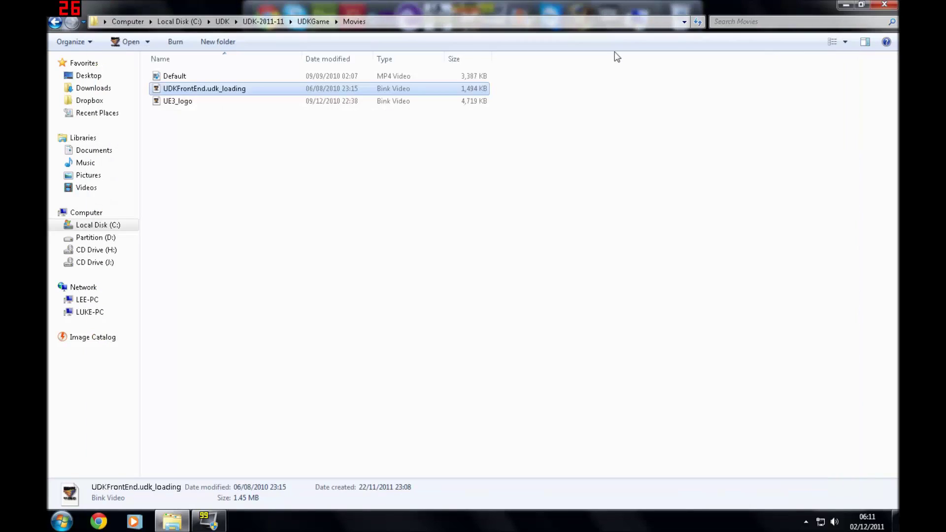
{"action": "left_click", "coordinate": [55, 22]}
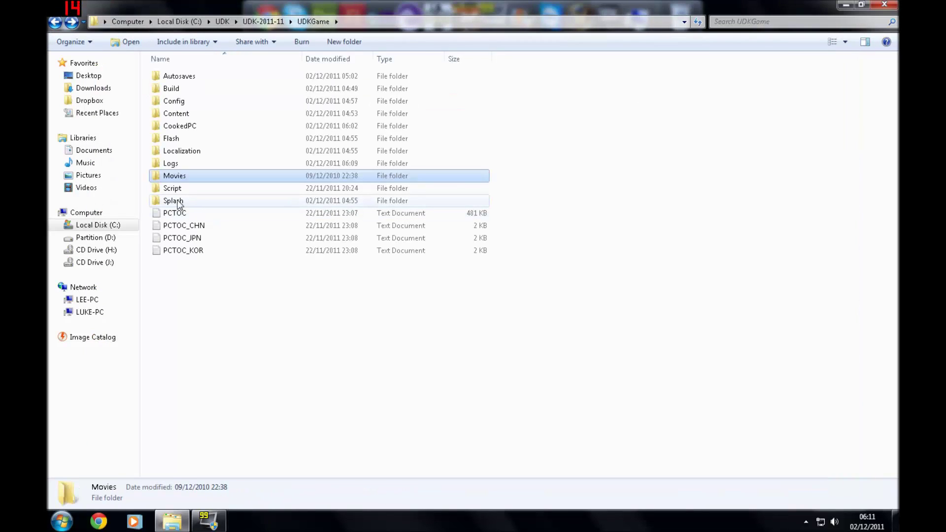
View the Splash image in the Mac subfolder of Splash, close it and go back to the Splash folder.
{"action": "double_click", "coordinate": [195, 203]}
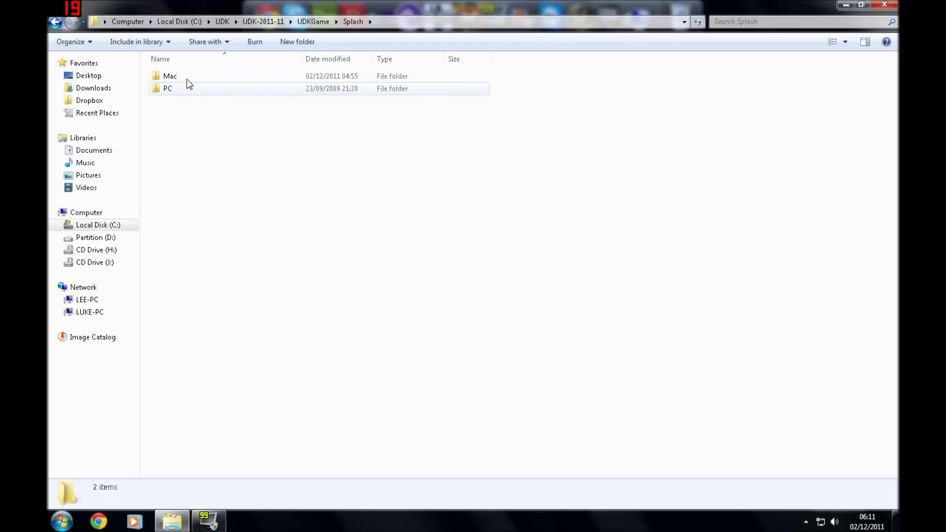
{"action": "double_click", "coordinate": [181, 81]}
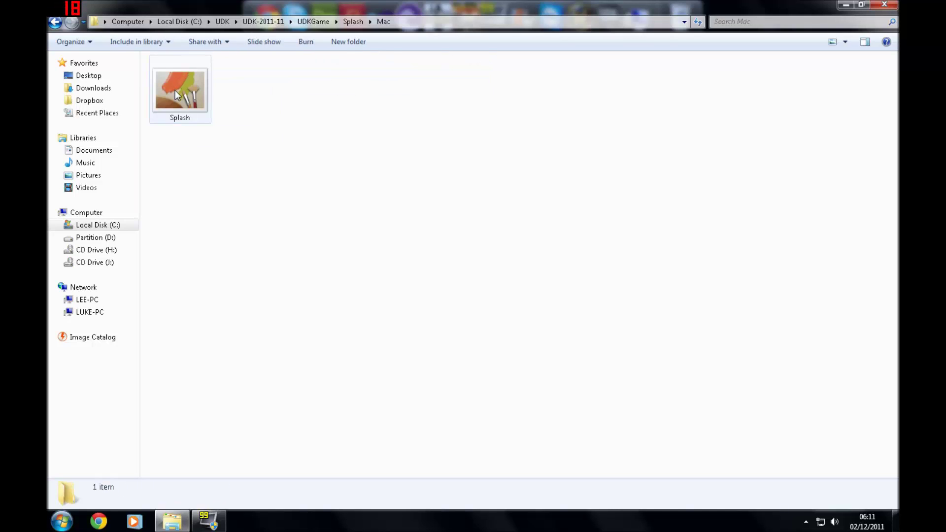
{"action": "double_click", "coordinate": [176, 91]}
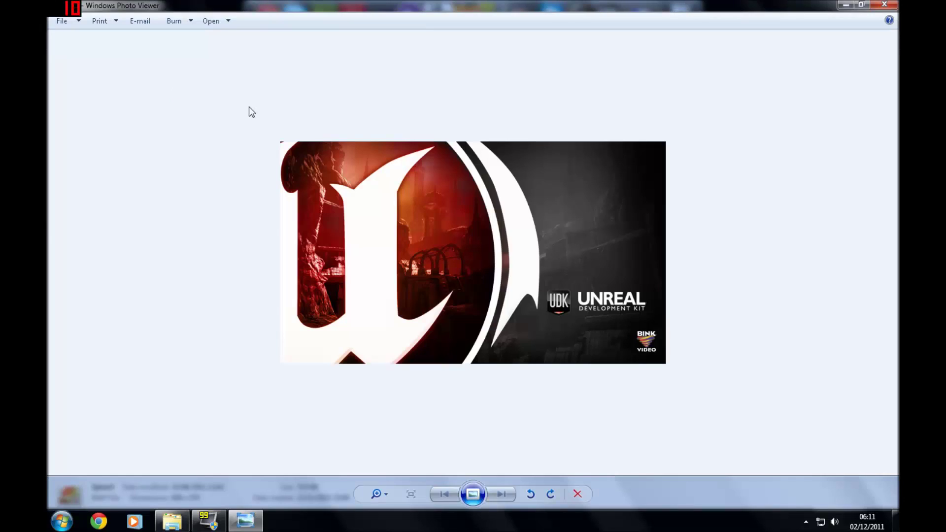
{"action": "left_click", "coordinate": [884, 4]}
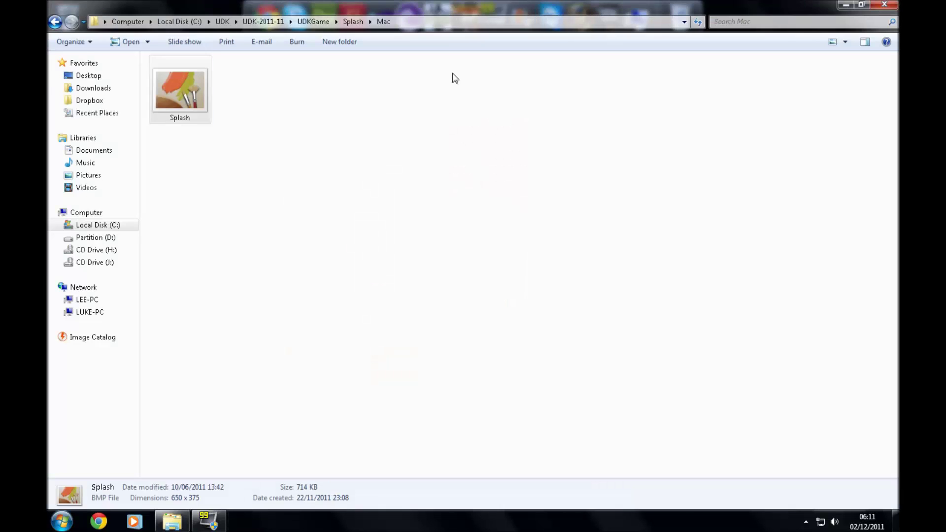
{"action": "key", "text": "BackSpace"}
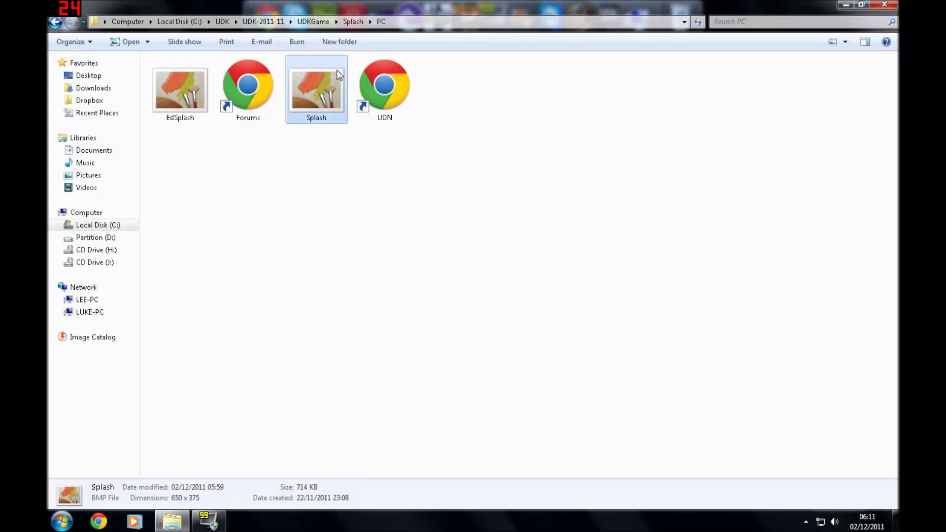
Open the Splash image from the PC subfolder in Paint and add the white text "TUTORIAL".
{"action": "right_click", "coordinate": [318, 88]}
{"action": "left_click", "coordinate": [345, 121]}
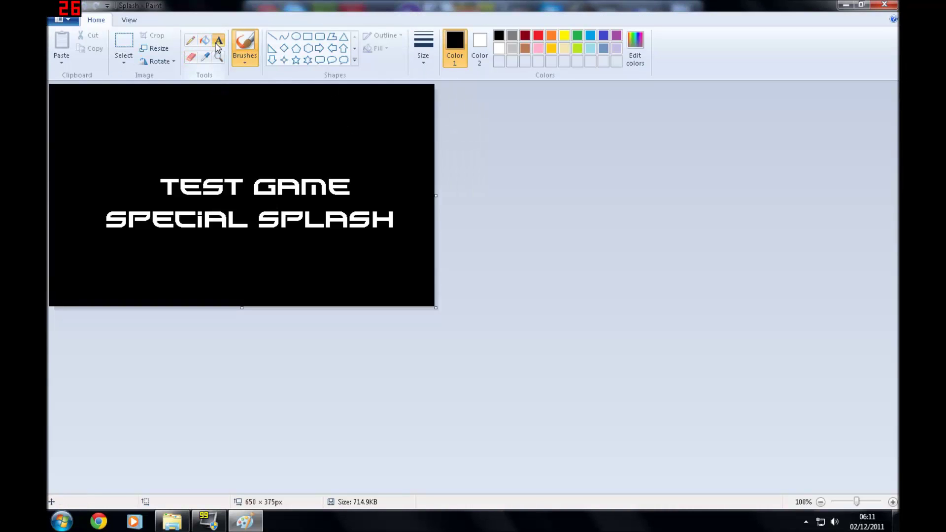
{"action": "left_click", "coordinate": [218, 42]}
{"action": "left_click", "coordinate": [108, 245]}
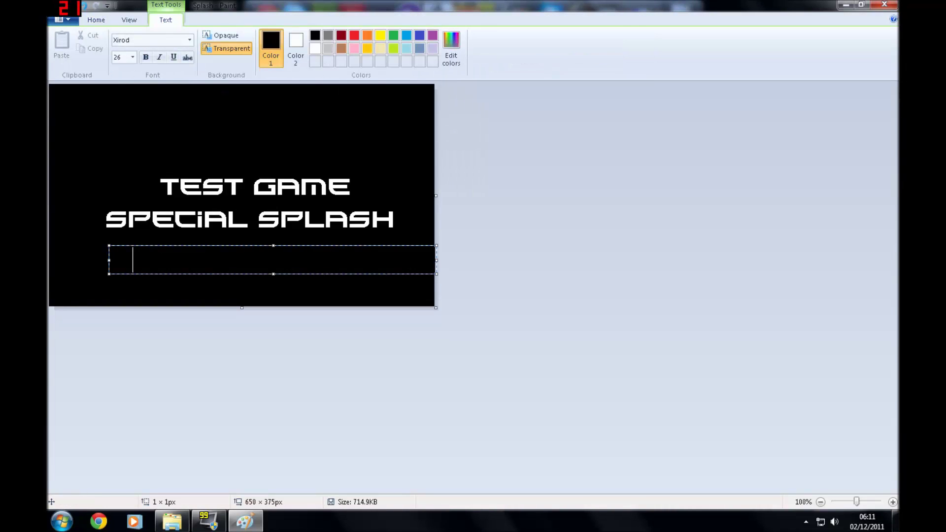
{"action": "left_click", "coordinate": [315, 49]}
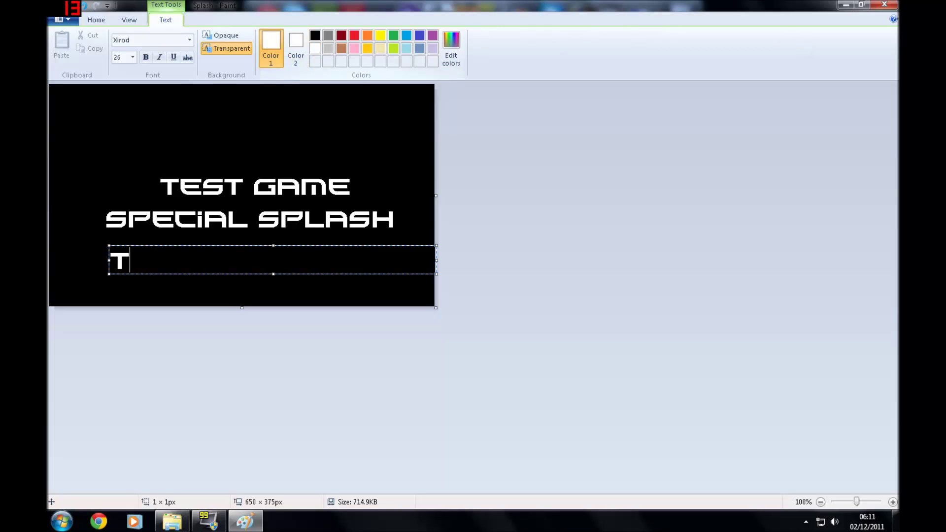
{"action": "type", "text": "TUTORIAL"}
Move the TUTORIAL text directly above TEST GAME and close Paint, saving the changes to Splash.bmp.
{"action": "left_click_drag", "start_coordinate": [305, 246], "coordinate": [360, 240]}
{"action": "left_click_drag", "start_coordinate": [436, 256], "coordinate": [302, 147]}
{"action": "left_click", "coordinate": [884, 5]}
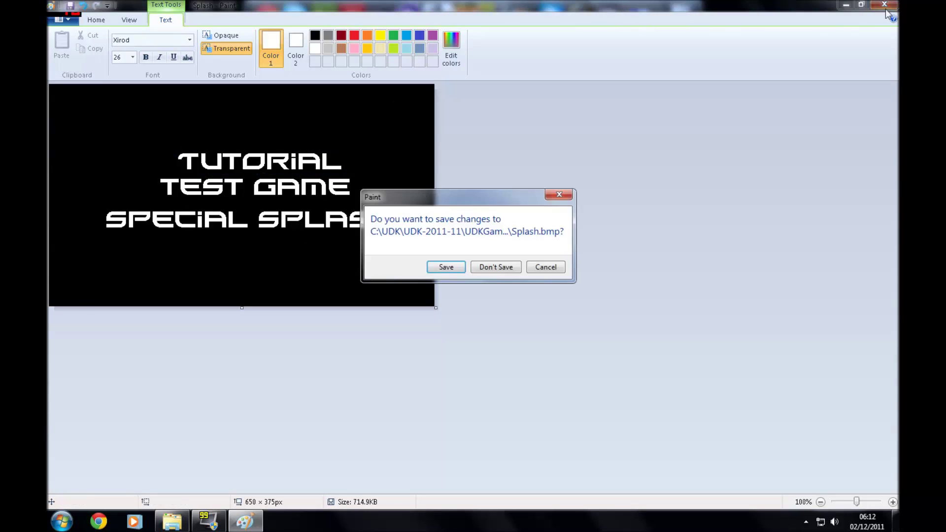
{"action": "left_click", "coordinate": [446, 267]}
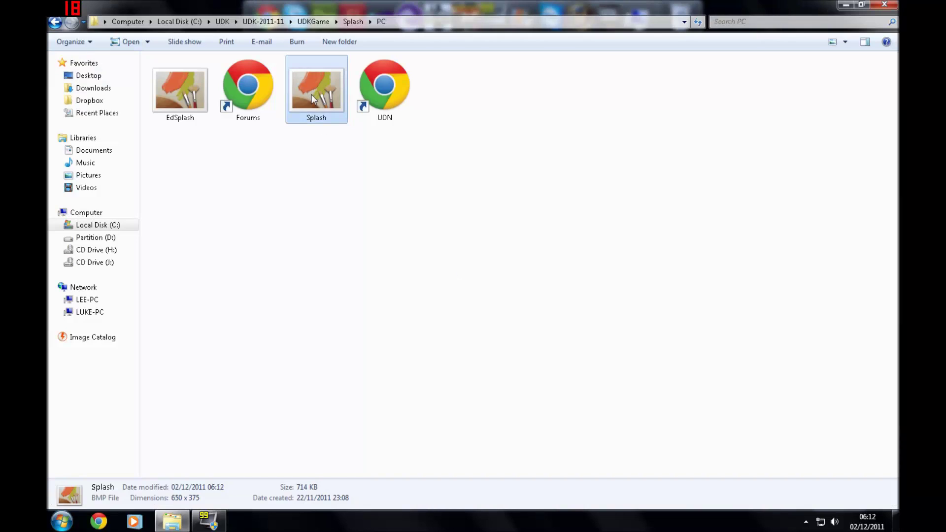
View the Splash and EdSplash images in the PC folder and close the photo viewer.
{"action": "double_click", "coordinate": [312, 93]}
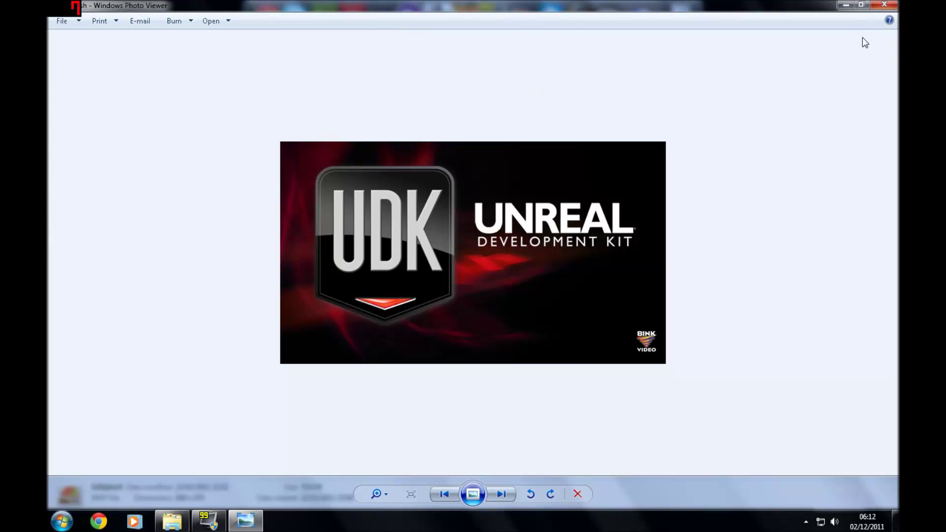
{"action": "left_click", "coordinate": [883, 4]}
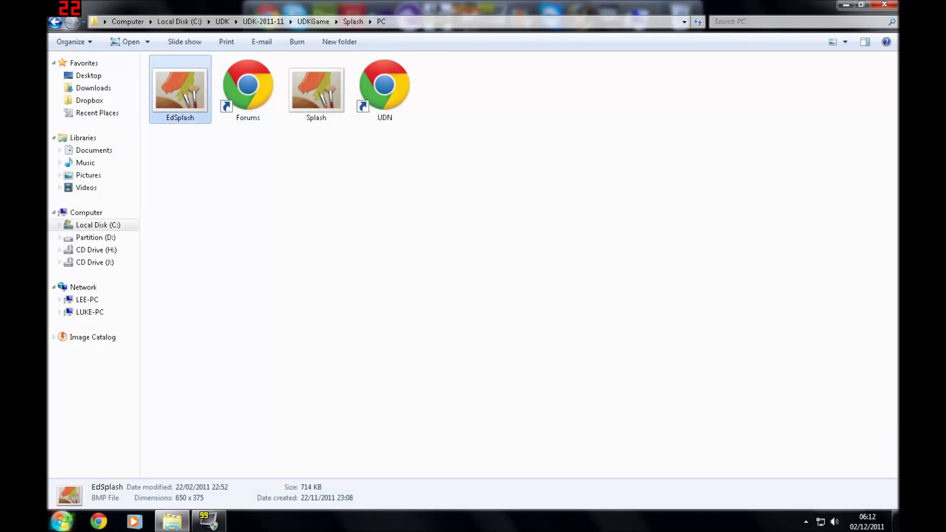
Launch UDK Game of UDK-2011-11 to check its splash screen, minimize the Explorer window and close the game.
{"action": "left_click", "coordinate": [62, 521]}
{"action": "left_click", "coordinate": [105, 475]}
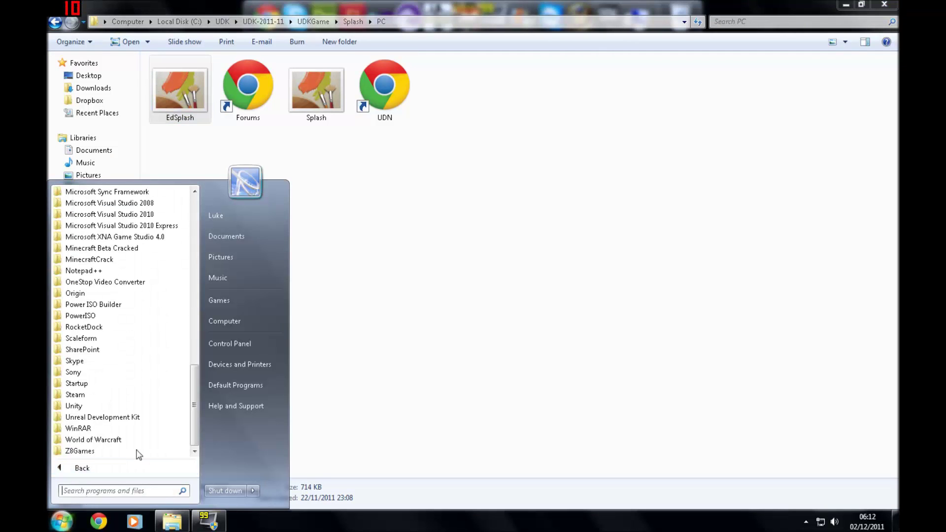
{"action": "left_click", "coordinate": [139, 422]}
{"action": "left_click", "coordinate": [135, 439]}
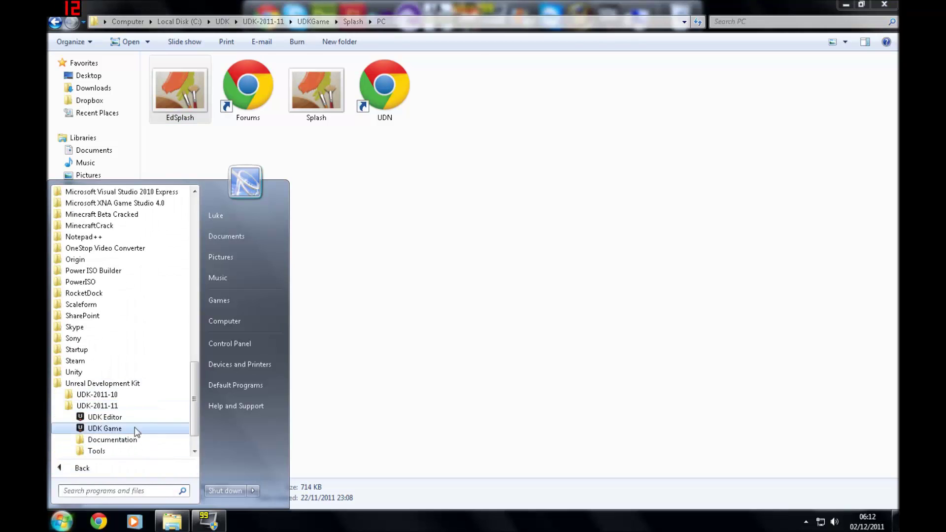
{"action": "left_click", "coordinate": [136, 428]}
{"action": "left_click", "coordinate": [846, 4]}
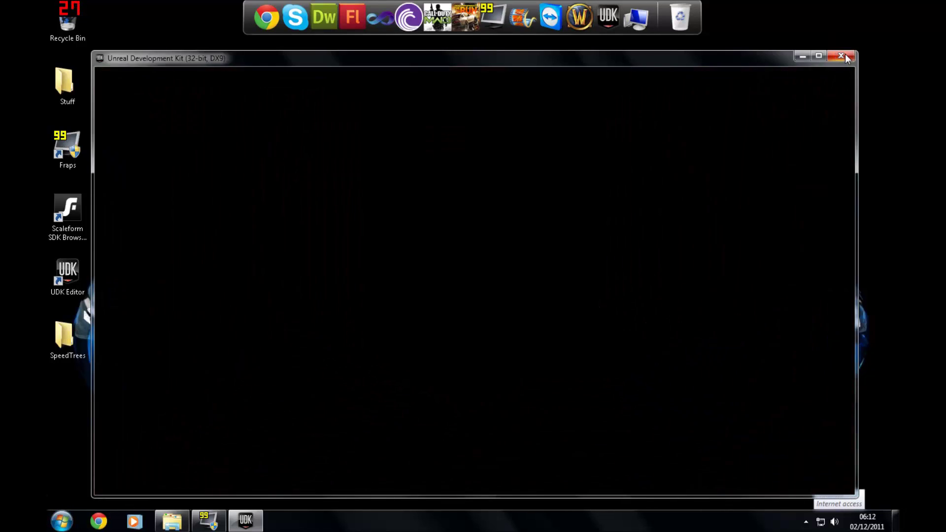
{"action": "left_click", "coordinate": [842, 56]}
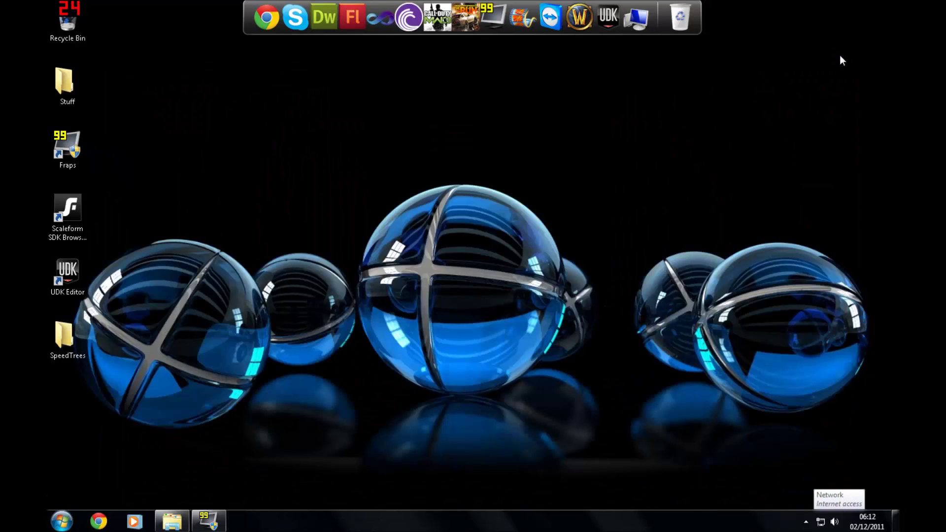
Start Unreal Frontend from the UDK-2011-11 tools.
{"action": "left_click", "coordinate": [54, 518]}
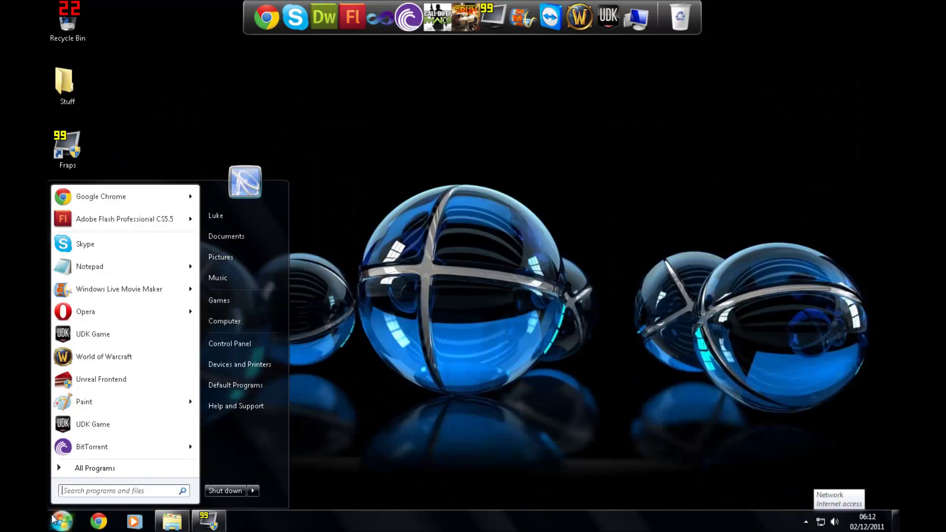
{"action": "left_click", "coordinate": [88, 469]}
{"action": "left_click", "coordinate": [104, 417]}
{"action": "left_click", "coordinate": [123, 441]}
{"action": "left_click", "coordinate": [117, 451]}
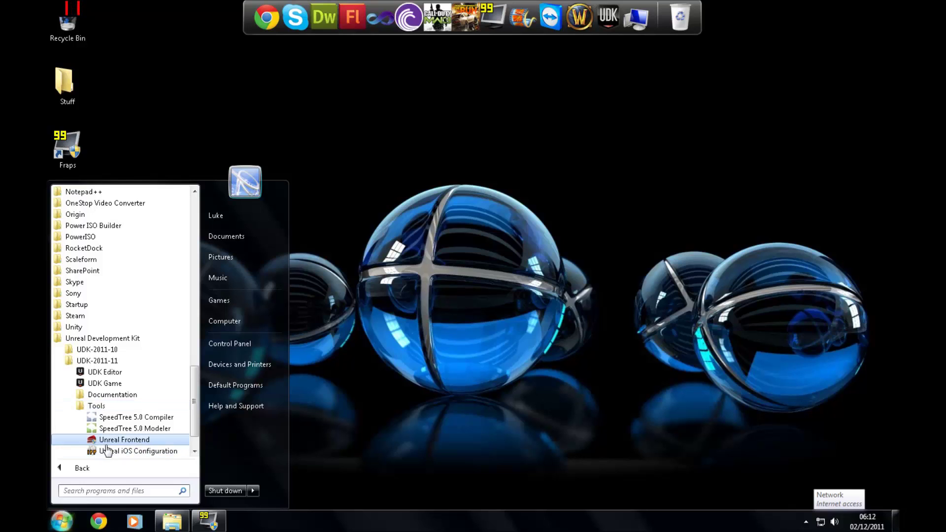
{"action": "left_click", "coordinate": [113, 443]}
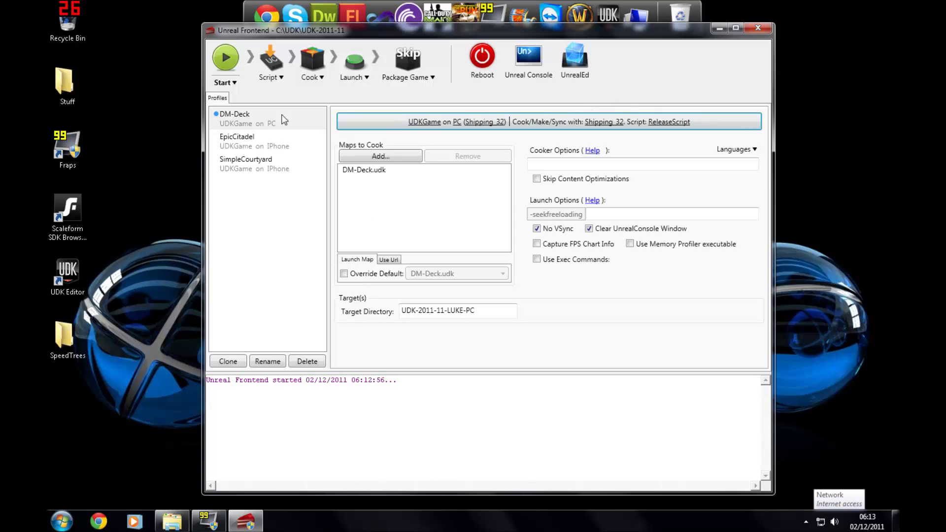
Clone the DM-Deck profile and rename the copy to TestGame.
{"action": "left_click", "coordinate": [256, 122]}
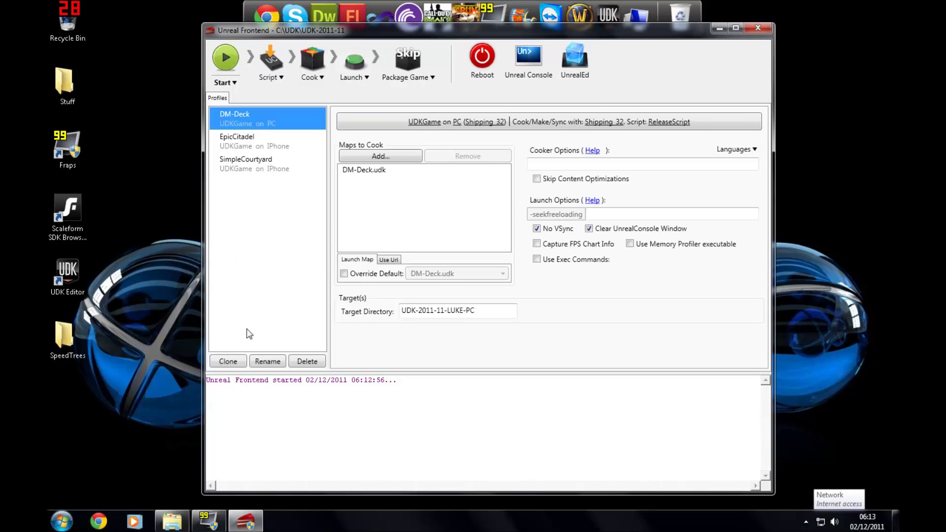
{"action": "left_click", "coordinate": [228, 361]}
{"action": "left_click", "coordinate": [248, 189]}
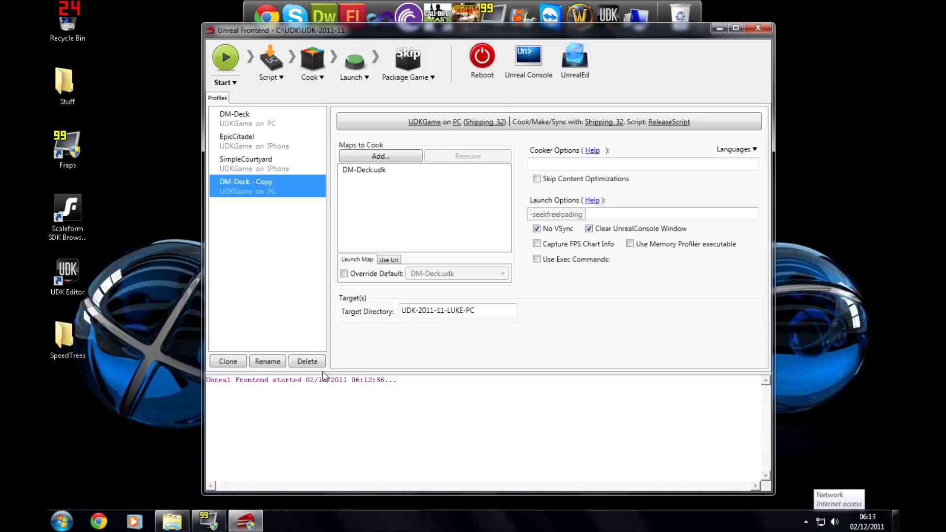
{"action": "left_click", "coordinate": [266, 363]}
{"action": "type", "text": "Test"}
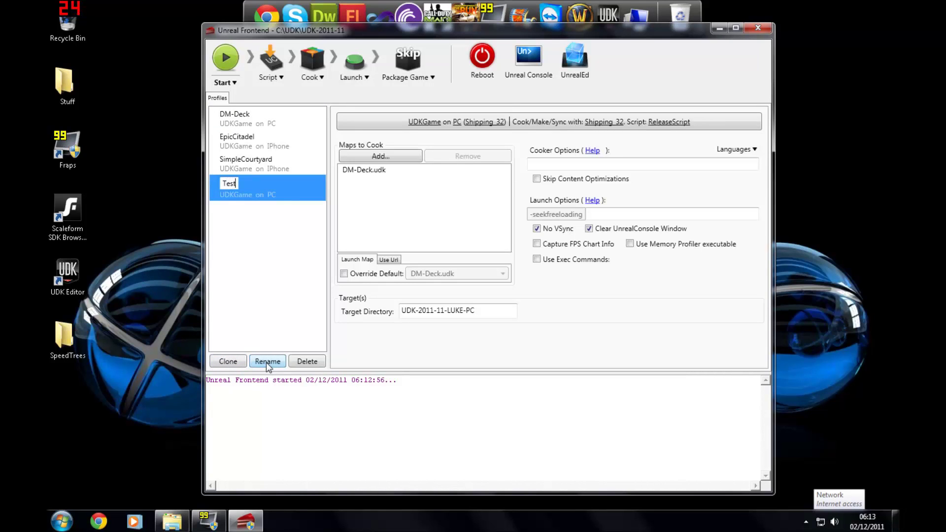
{"action": "type", "text": "Game"}
{"action": "key", "text": "Return"}
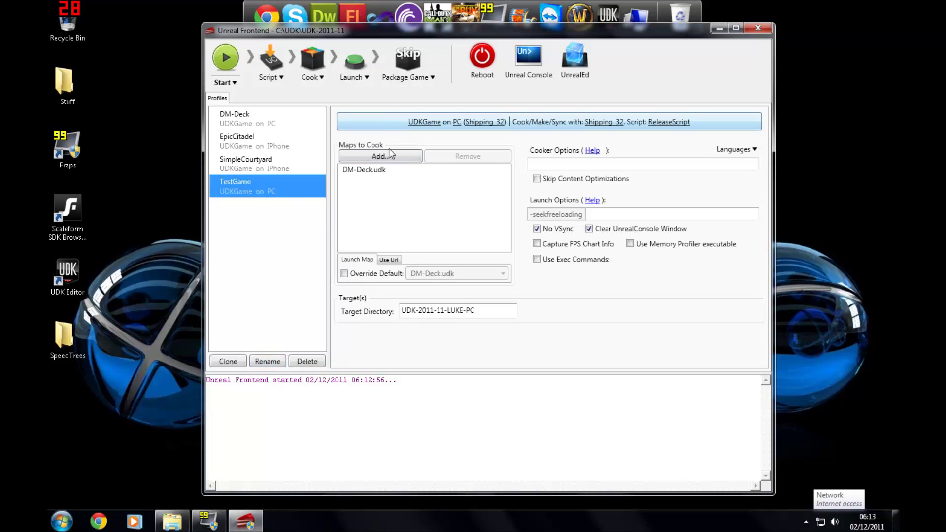
Compare the MacOSX, IPhone and PC platform configurations for the TestGame profile and confirm UDKGame on PC with Shipping_32.
{"action": "left_click", "coordinate": [381, 127]}
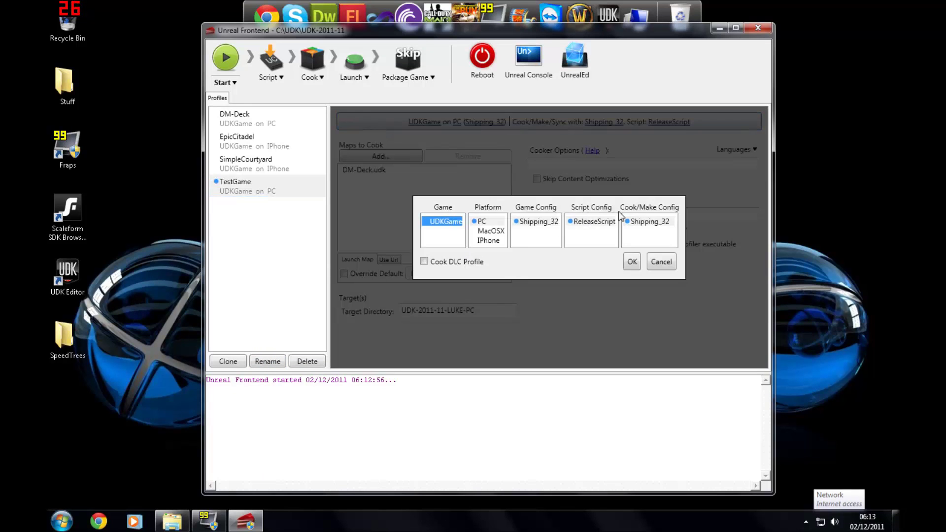
{"action": "left_click", "coordinate": [493, 232]}
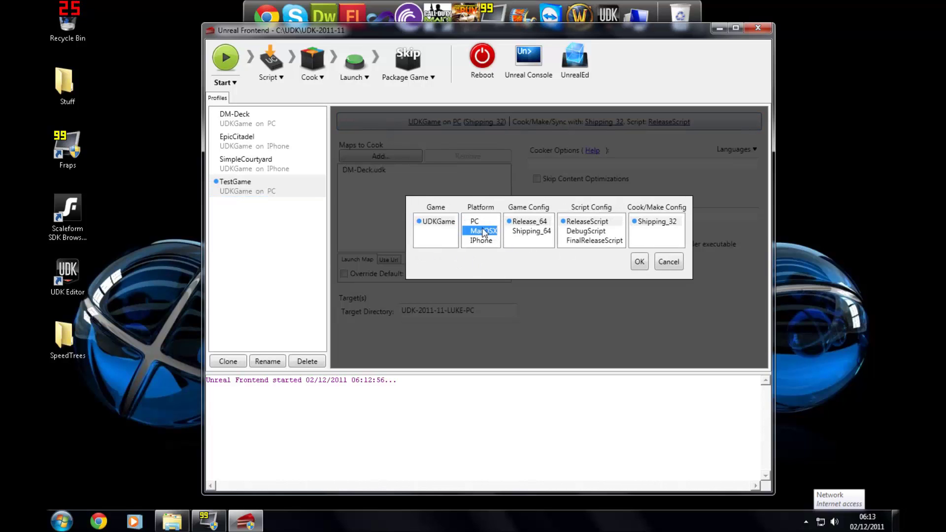
{"action": "left_click", "coordinate": [483, 240]}
{"action": "left_click", "coordinate": [490, 231]}
{"action": "left_click", "coordinate": [481, 223]}
{"action": "left_click", "coordinate": [492, 231]}
{"action": "left_click", "coordinate": [483, 222]}
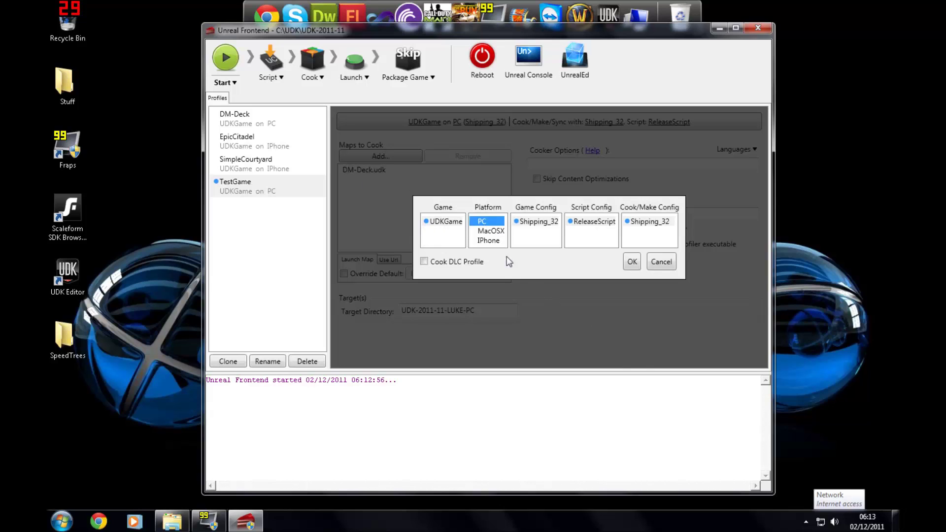
{"action": "left_click", "coordinate": [455, 223]}
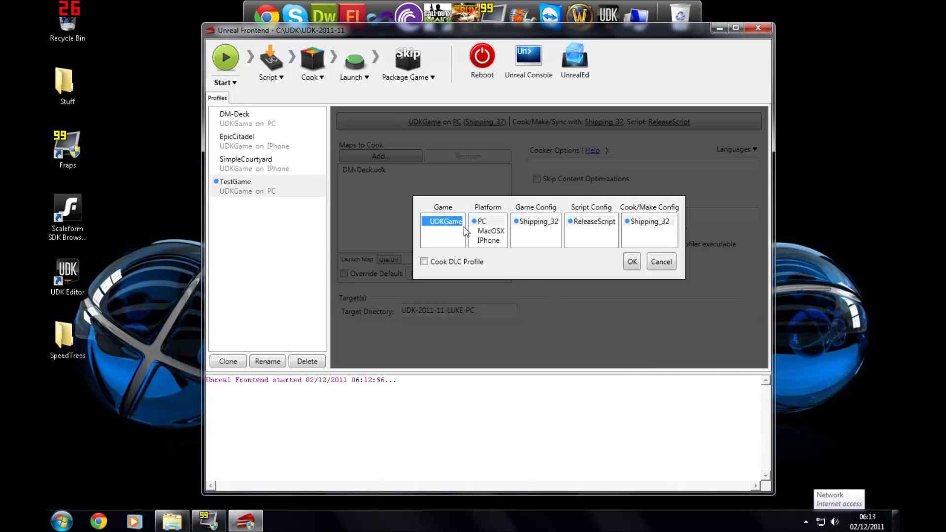
{"action": "left_click", "coordinate": [632, 264]}
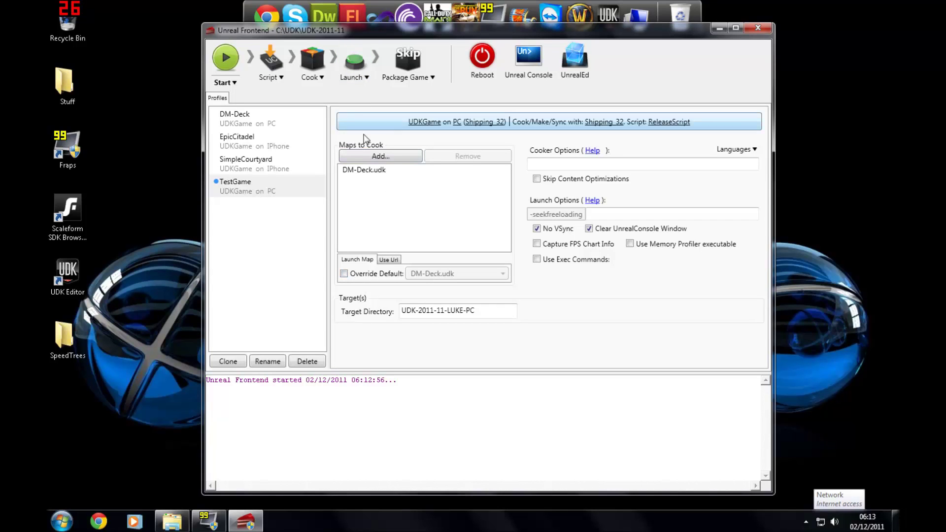
Replace DM-Deck.udk with dm-test.udk in the TestGame profile's list of maps to cook.
{"action": "left_click", "coordinate": [428, 169]}
{"action": "left_click", "coordinate": [467, 156]}
{"action": "left_click", "coordinate": [403, 156]}
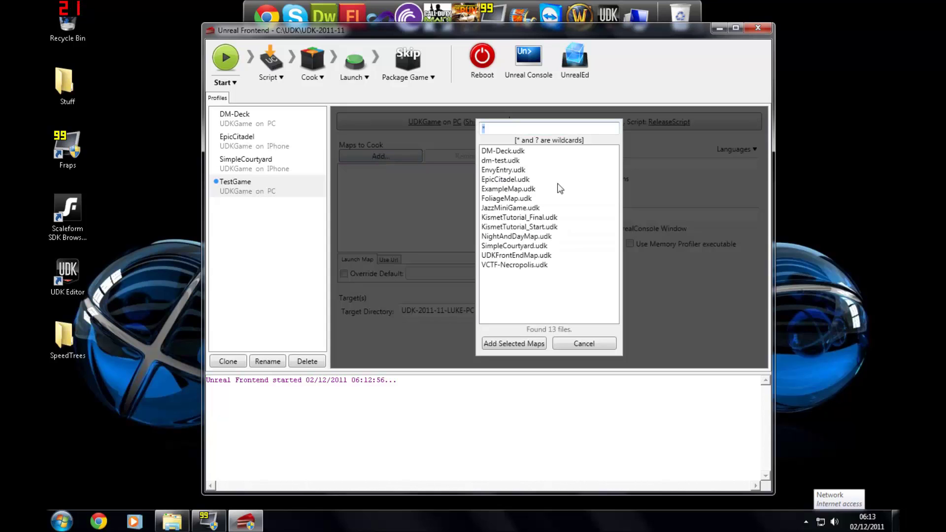
{"action": "left_click", "coordinate": [503, 161]}
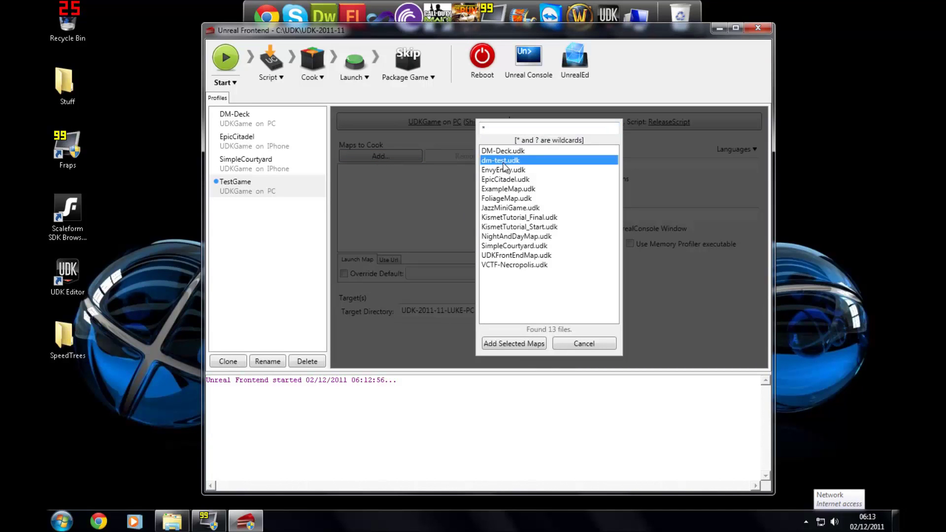
{"action": "left_click", "coordinate": [509, 345]}
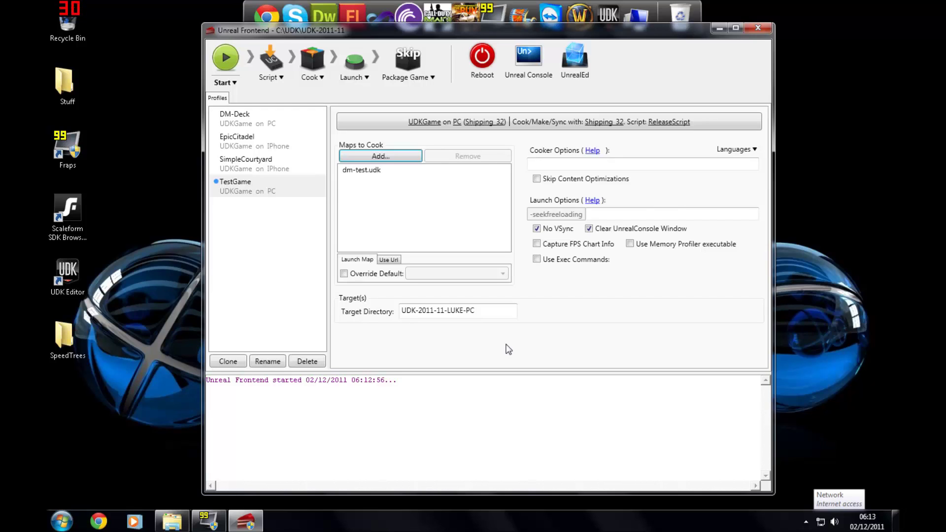
{"action": "left_click", "coordinate": [382, 274]}
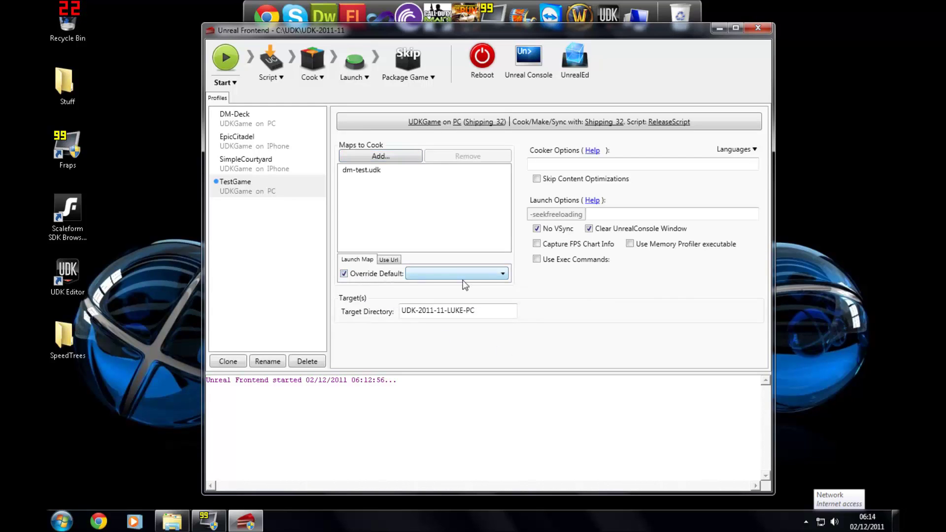
{"action": "left_click", "coordinate": [458, 274]}
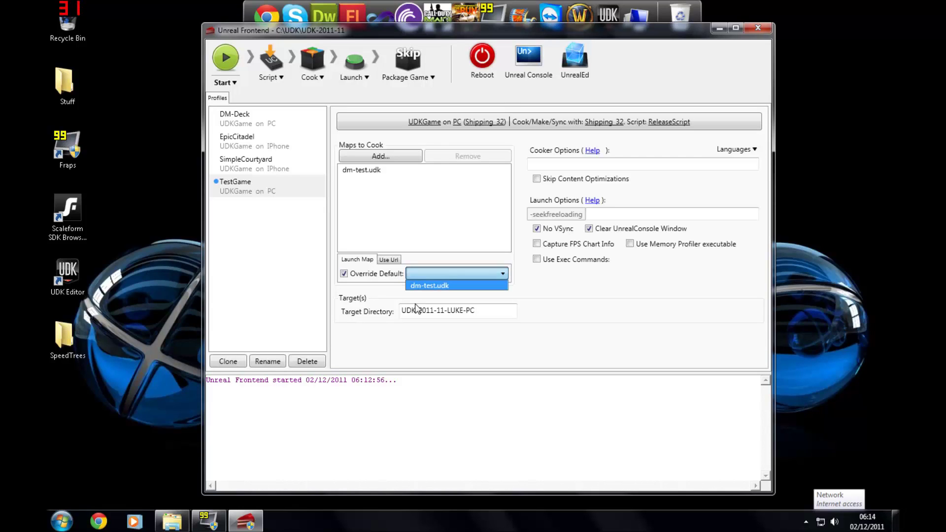
{"action": "left_click", "coordinate": [369, 281]}
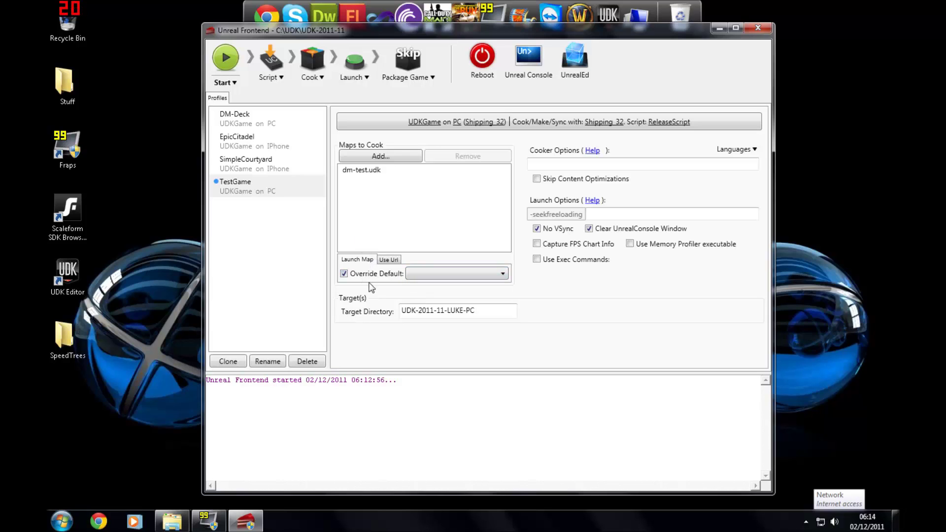
{"action": "left_click", "coordinate": [347, 274]}
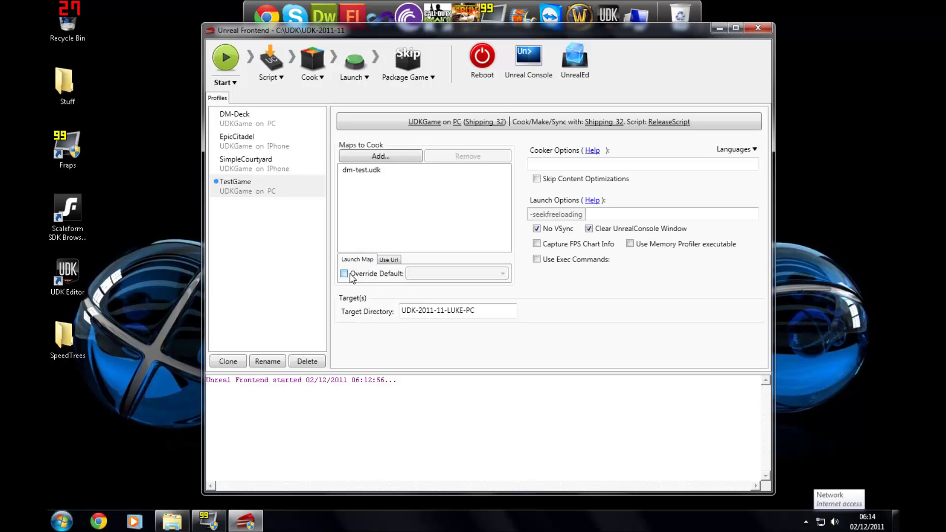
Run the cook pipeline for the TestGame profile, launch the cooked game and minimize Unreal Frontend.
{"action": "left_click", "coordinate": [235, 66]}
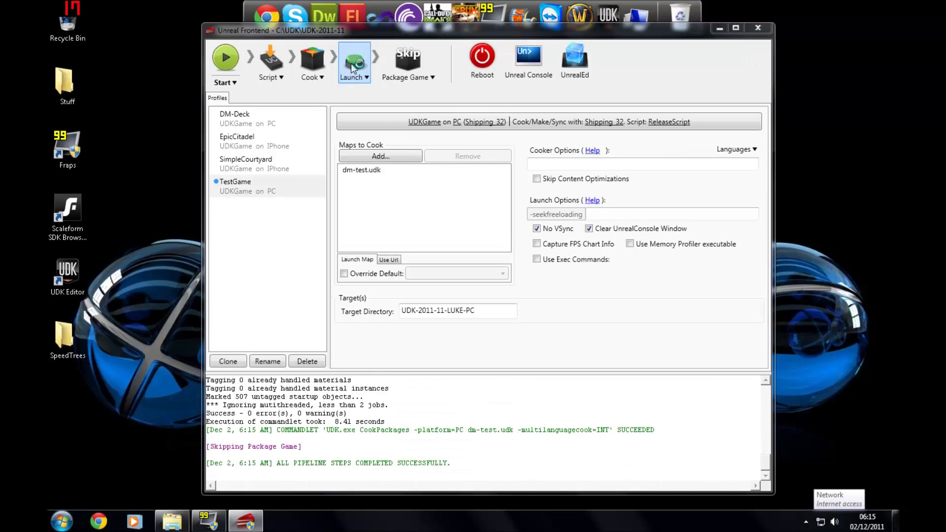
{"action": "left_click", "coordinate": [352, 67]}
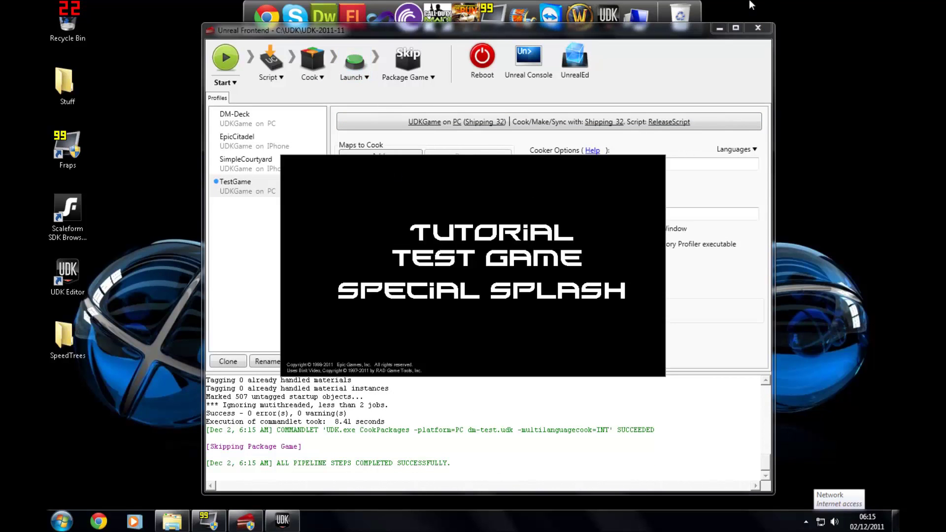
{"action": "left_click", "coordinate": [719, 28]}
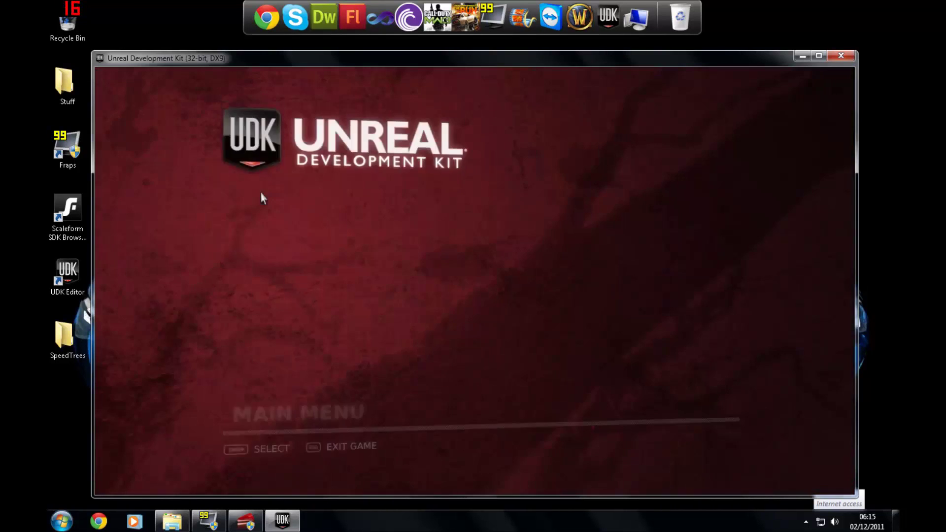
Check the cooked game's Instant Action, Map Select and Multiplayer screens, and exit the game.
{"action": "left_click", "coordinate": [258, 200]}
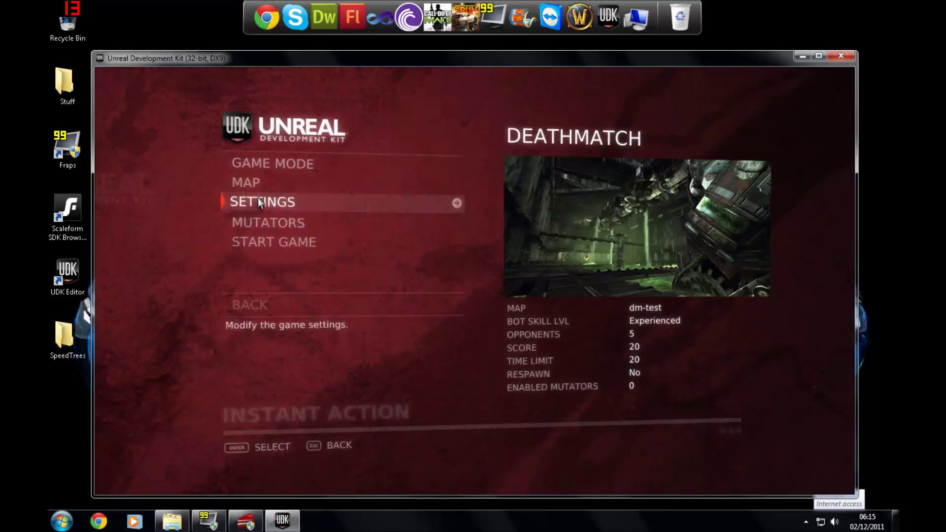
{"action": "left_click", "coordinate": [259, 183]}
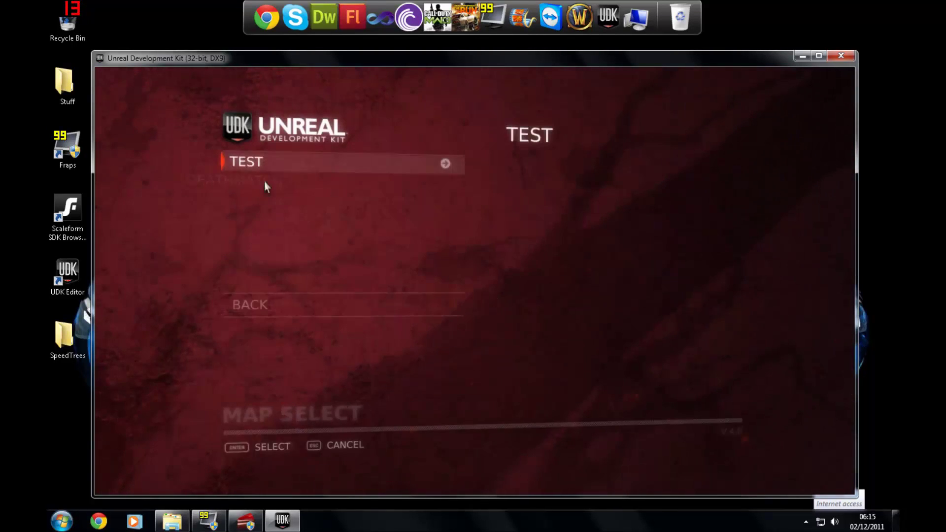
{"action": "left_click", "coordinate": [299, 167]}
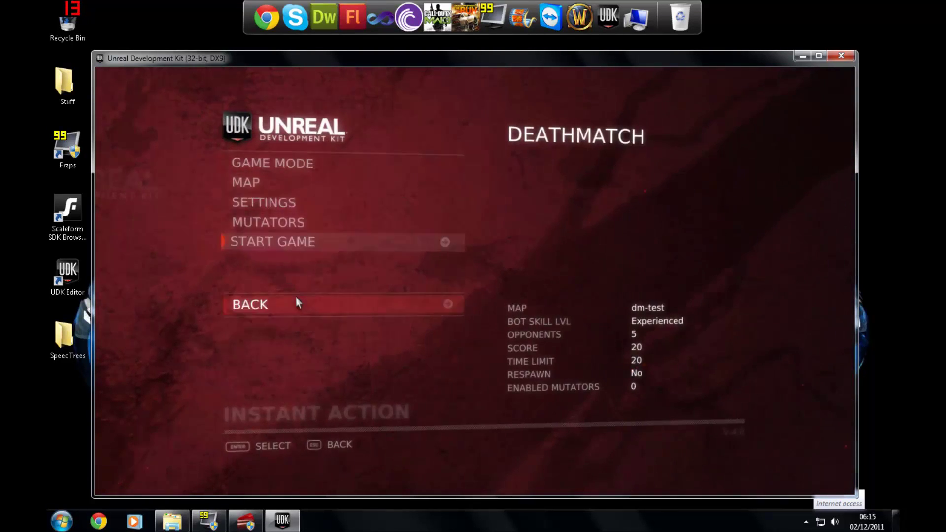
{"action": "left_click", "coordinate": [296, 299]}
{"action": "left_click", "coordinate": [288, 221]}
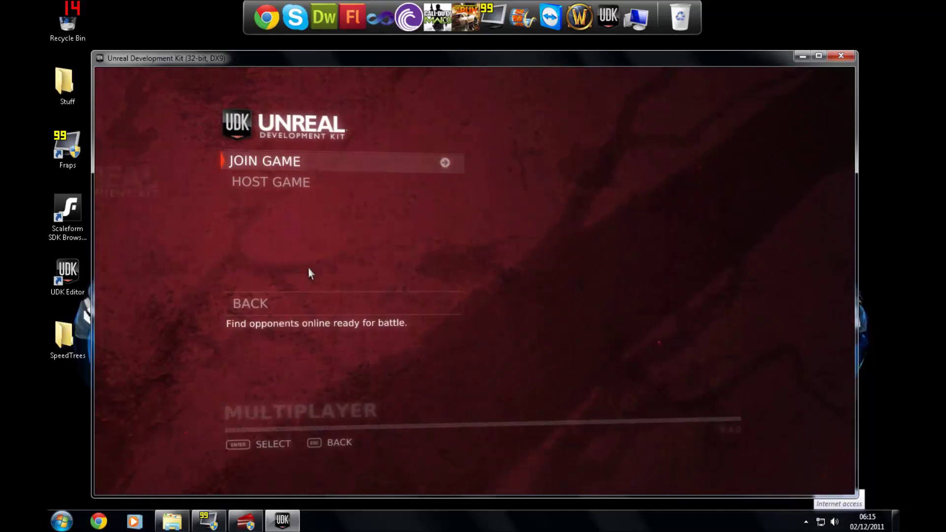
{"action": "left_click", "coordinate": [298, 302]}
{"action": "left_click", "coordinate": [296, 243]}
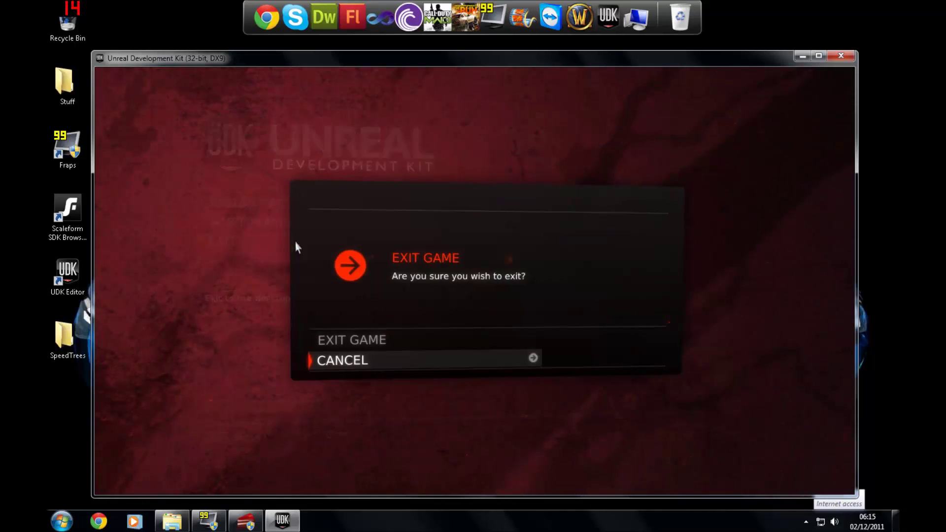
{"action": "left_click", "coordinate": [368, 340]}
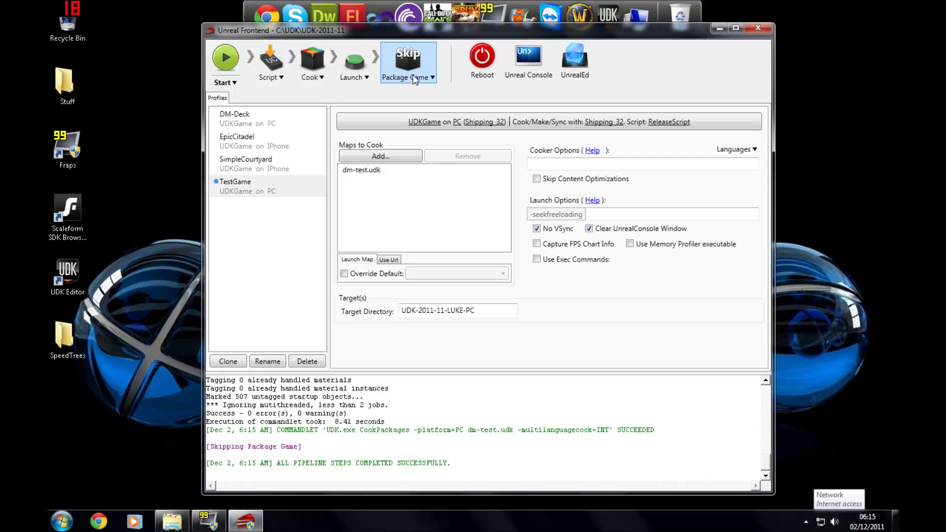
Start packaging the game from Unreal Frontend and set its GameLongName to Tuttestgame.
{"action": "left_click", "coordinate": [413, 68]}
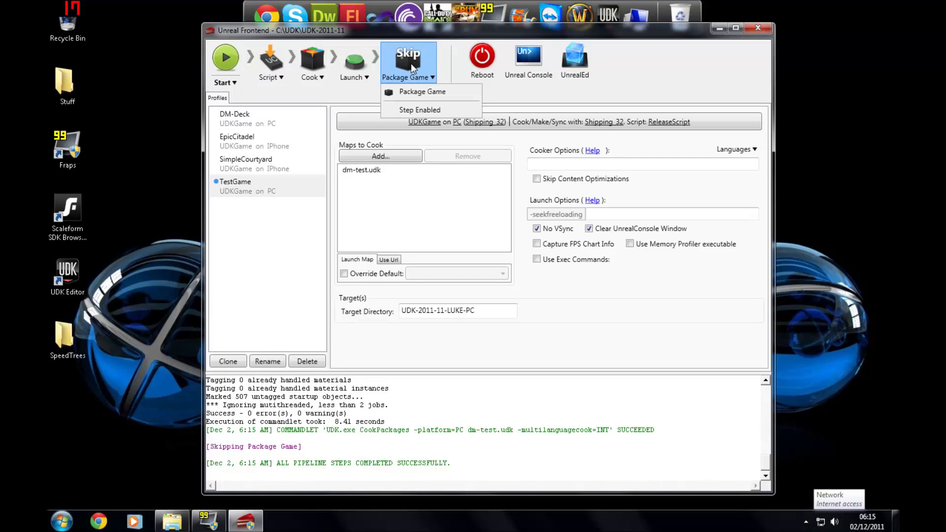
{"action": "left_click", "coordinate": [413, 91]}
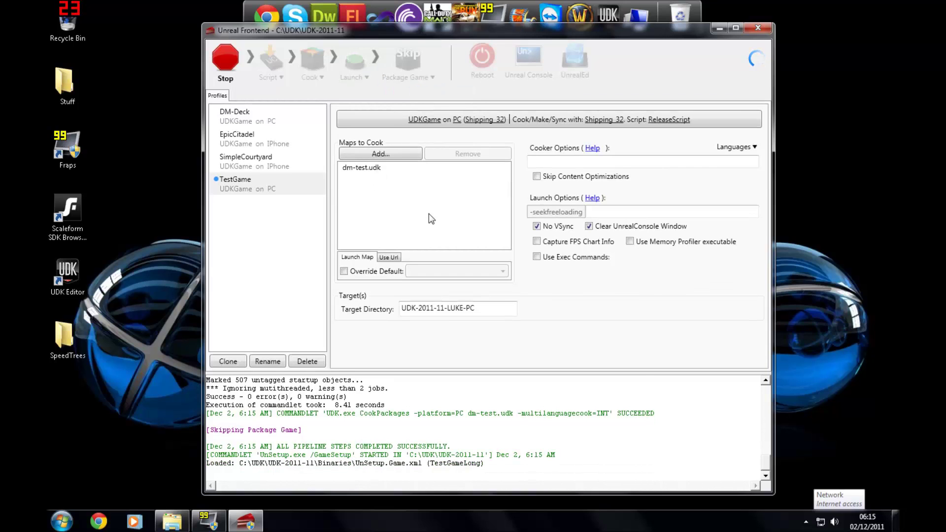
{"action": "left_click", "coordinate": [503, 192]}
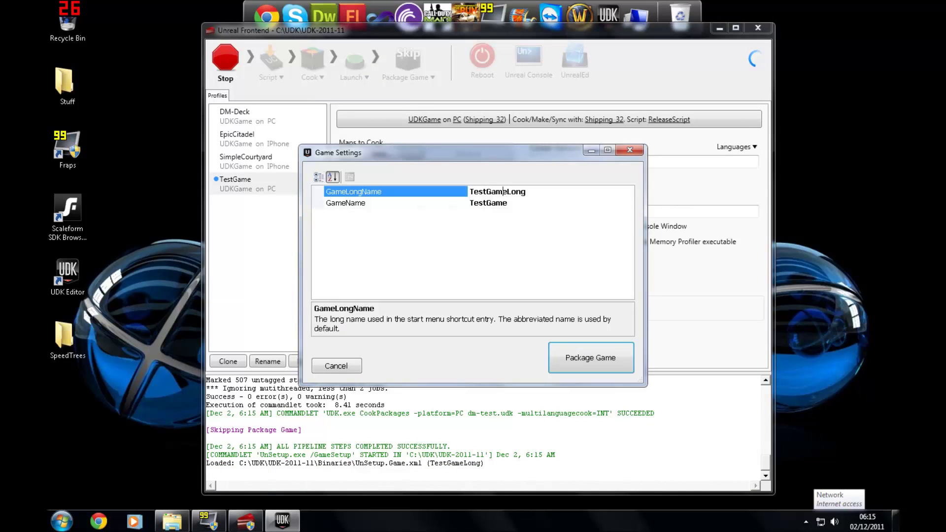
{"action": "key", "text": "ctrl+a"}
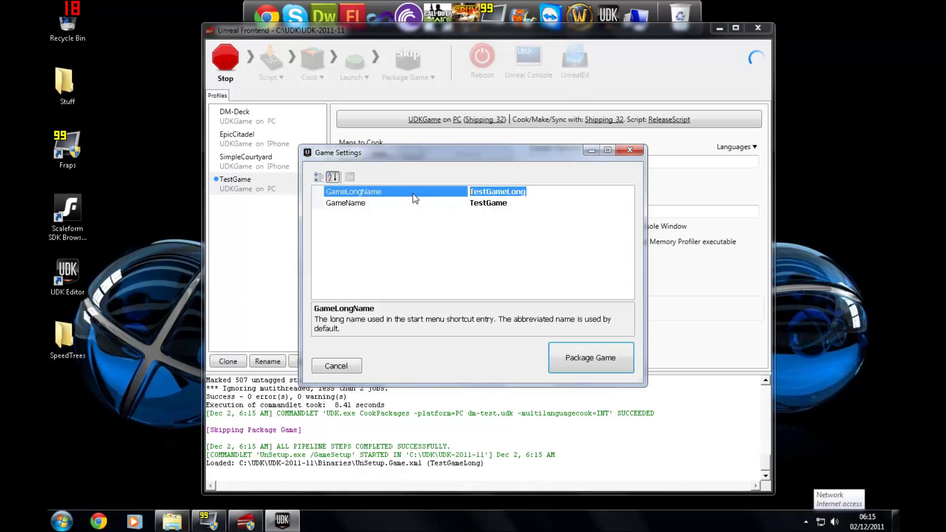
{"action": "type", "text": "Tutt"}
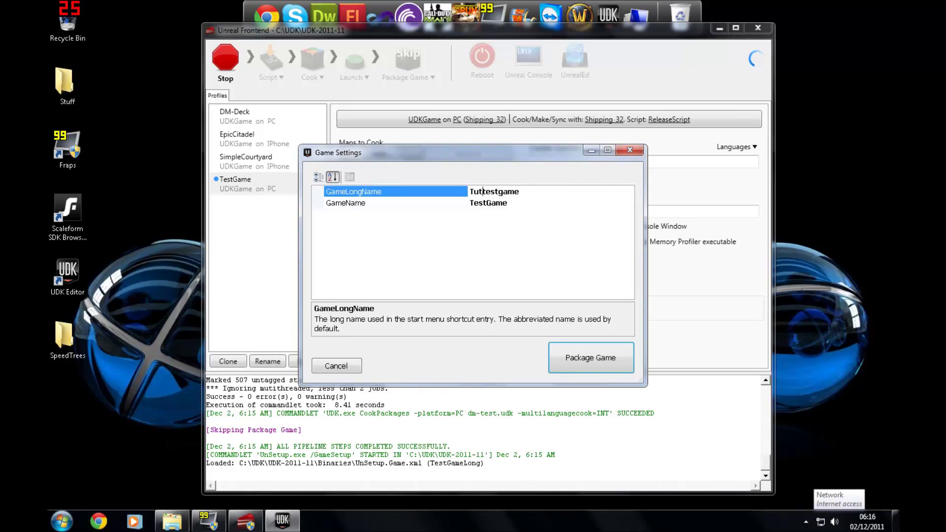
{"action": "type", "text": "orial"}
{"action": "key", "text": "BackSpace"}
{"action": "key", "text": "BackSpace"}
{"action": "key", "text": "BackSpace"}
{"action": "key", "text": "BackSpace"}
{"action": "key", "text": "BackSpace"}
Set the GameName to tuttestgame and package the game.
{"action": "left_click", "coordinate": [488, 202]}
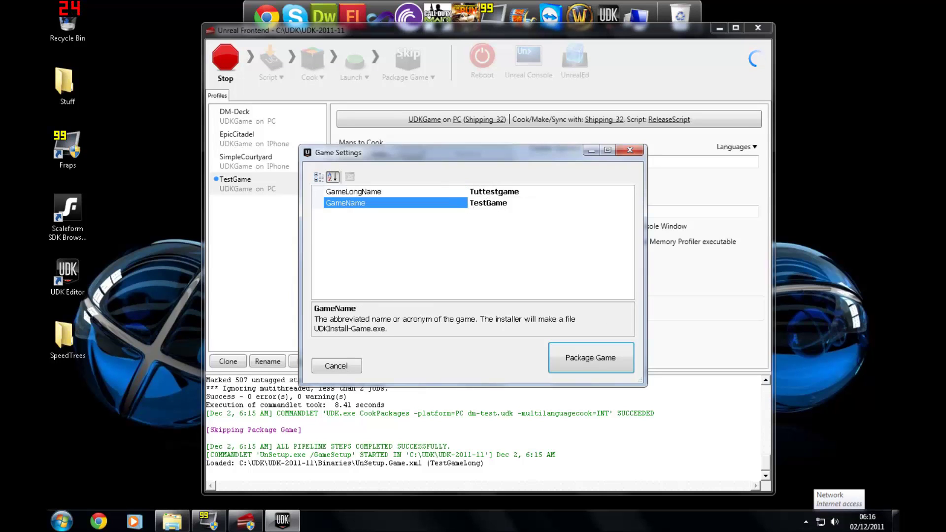
{"action": "key", "text": "ctrl+a"}
{"action": "type", "text": "tuttestgame"}
{"action": "left_click", "coordinate": [587, 360]}
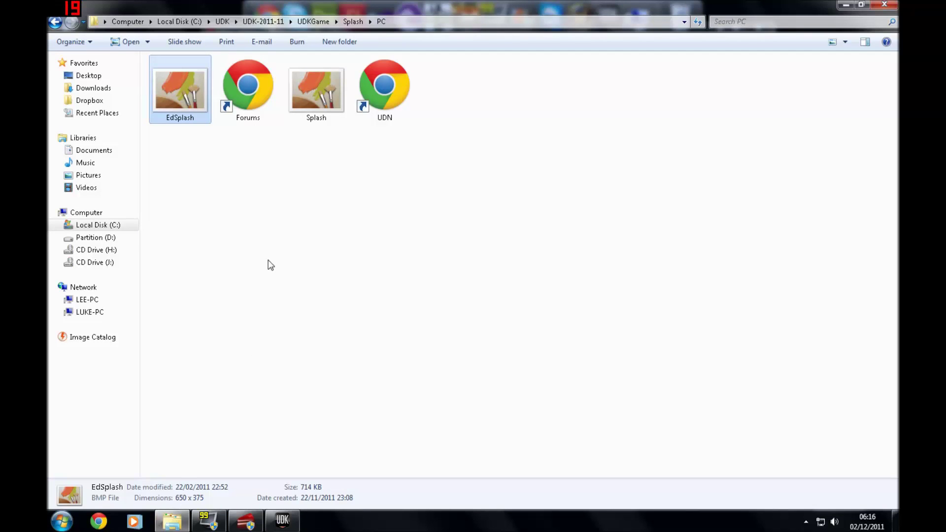
Switch to Windows Explorer, open the C:\UDK\UDK-2011-11 folder, restore the window to a smaller size and minimize it.
{"action": "left_click", "coordinate": [271, 266]}
{"action": "left_click", "coordinate": [98, 225]}
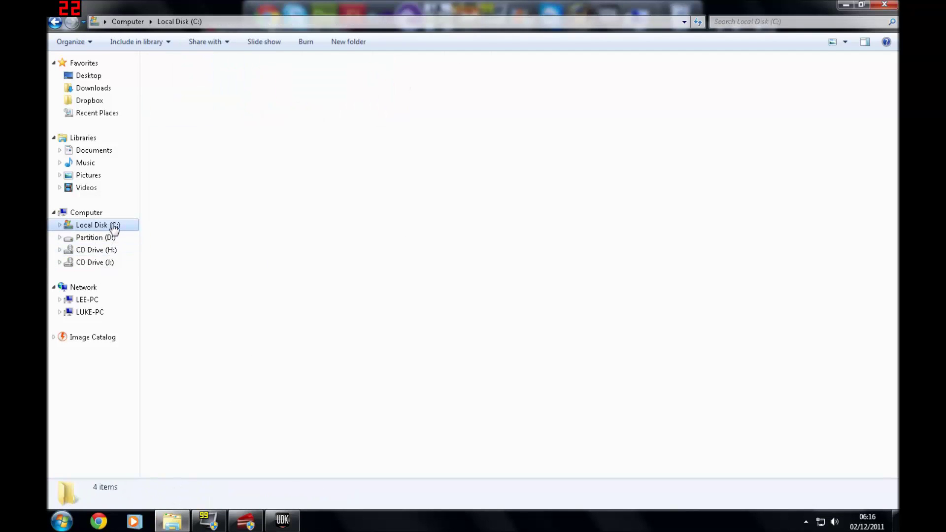
{"action": "double_click", "coordinate": [170, 126]}
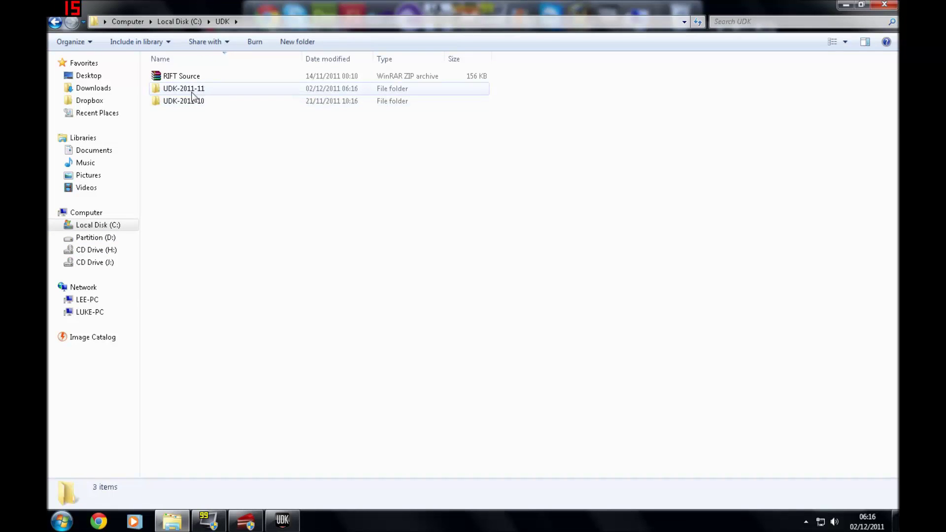
{"action": "double_click", "coordinate": [192, 93]}
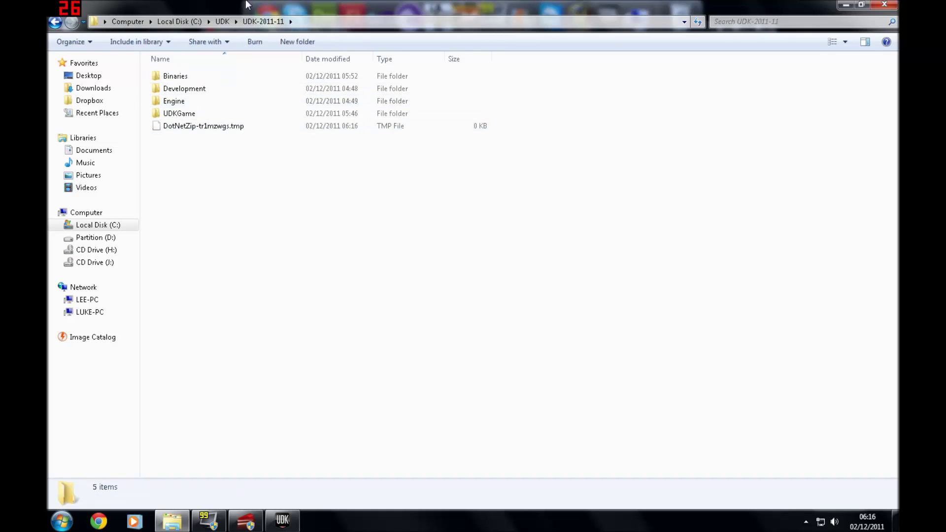
{"action": "left_click_drag", "start_coordinate": [247, 5], "coordinate": [422, 187]}
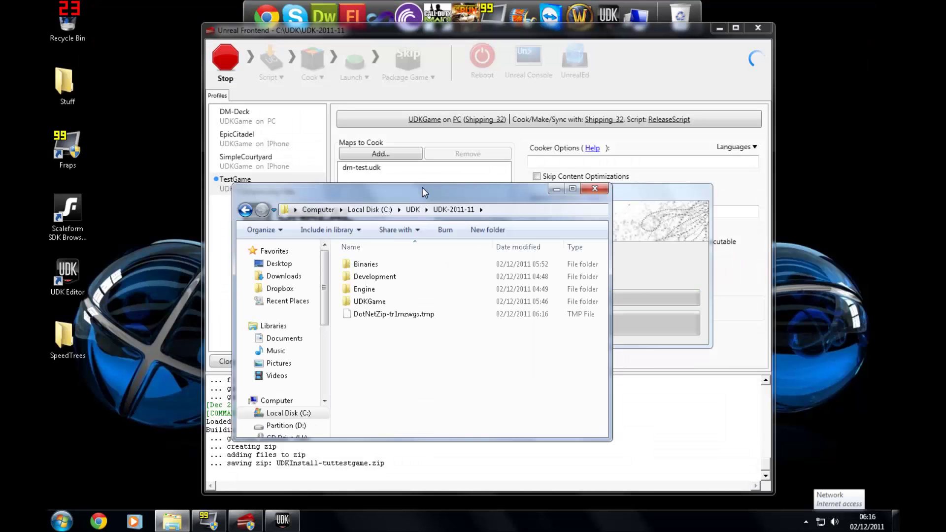
{"action": "left_click", "coordinate": [556, 191]}
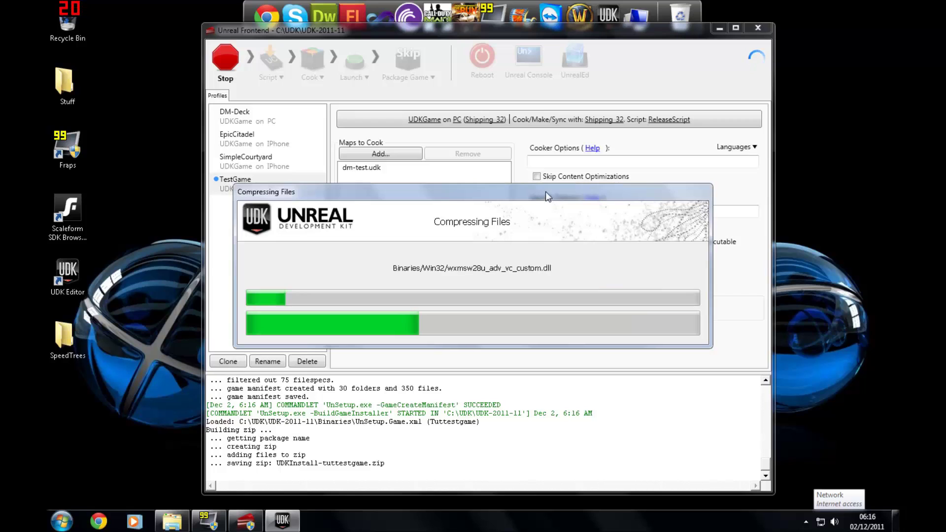
Check the UDK-2011-11 folder for the installer files being generated while the game is packaged.
{"action": "left_click", "coordinate": [174, 521]}
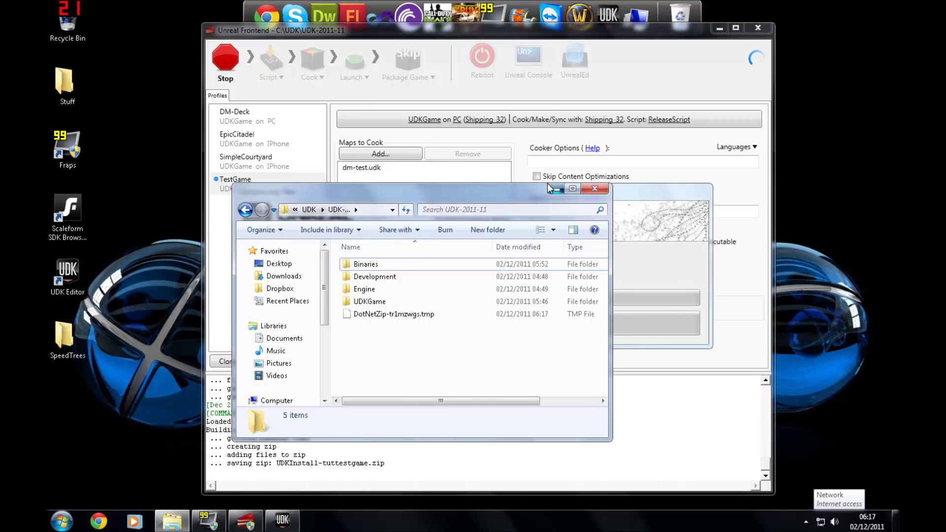
{"action": "left_click", "coordinate": [549, 187]}
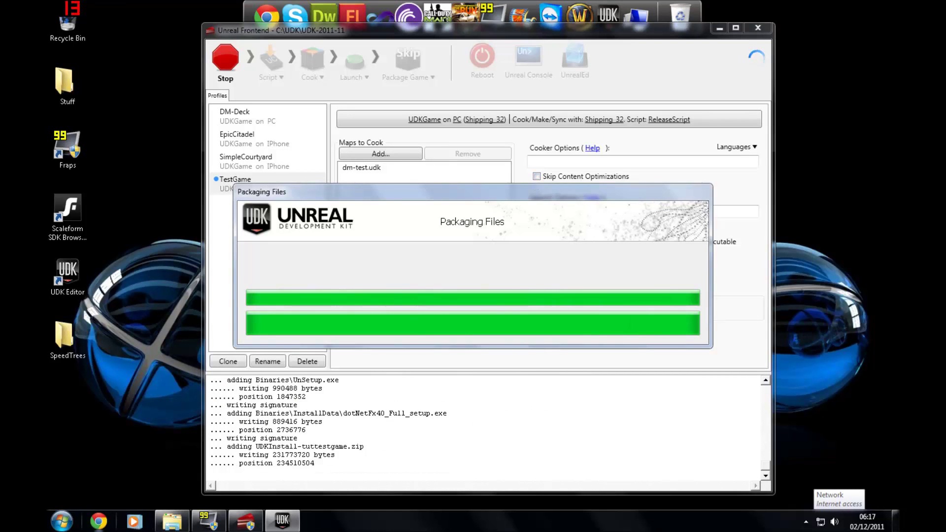
{"action": "left_click", "coordinate": [172, 521]}
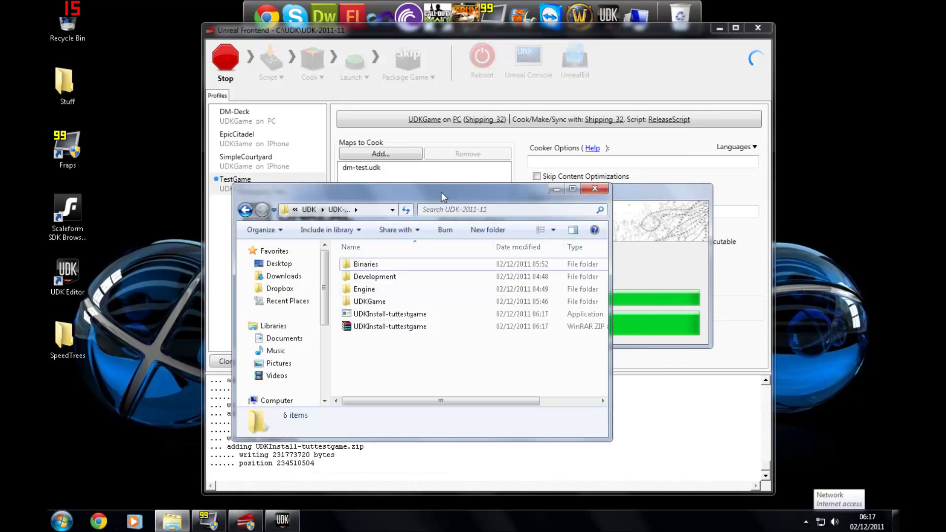
{"action": "left_click_drag", "start_coordinate": [441, 192], "coordinate": [400, 46]}
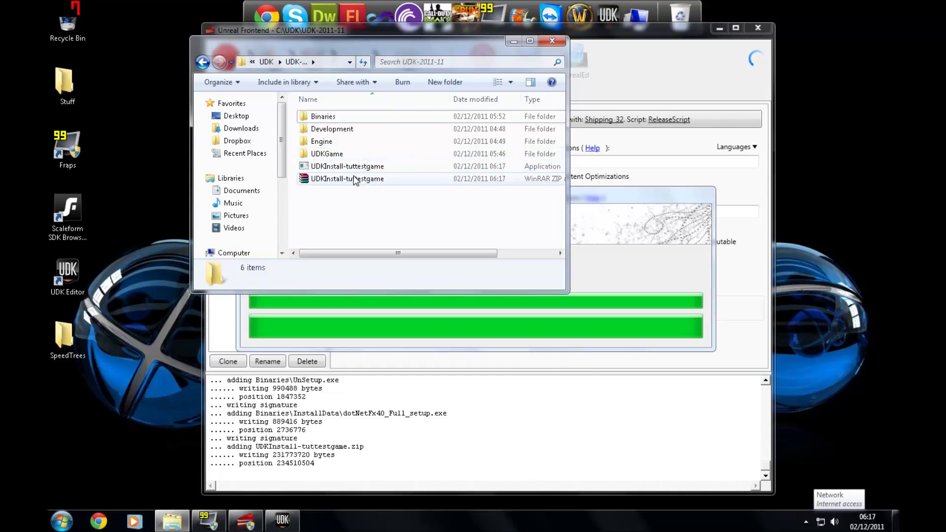
{"action": "mouse_move", "coordinate": [353, 180]}
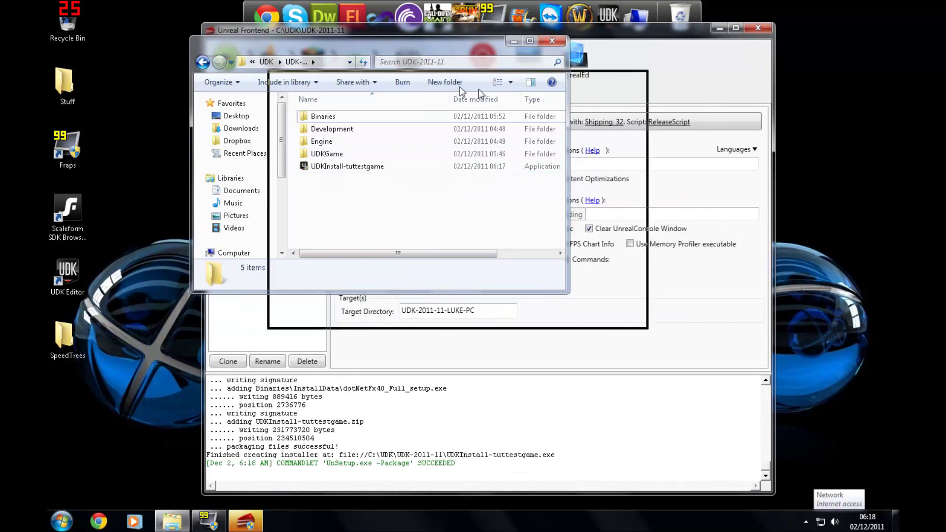
Run the UDKInstall-tuttestgame installer from the UDK-2011-11 folder and minimize the Unreal Frontend window.
{"action": "left_click_drag", "start_coordinate": [381, 54], "coordinate": [511, 104]}
{"action": "left_click", "coordinate": [469, 217]}
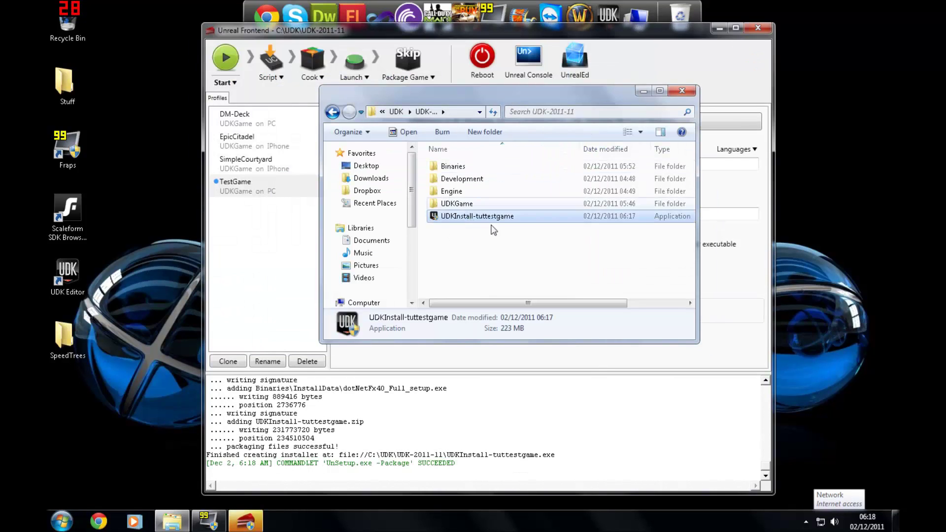
{"action": "double_click", "coordinate": [454, 219]}
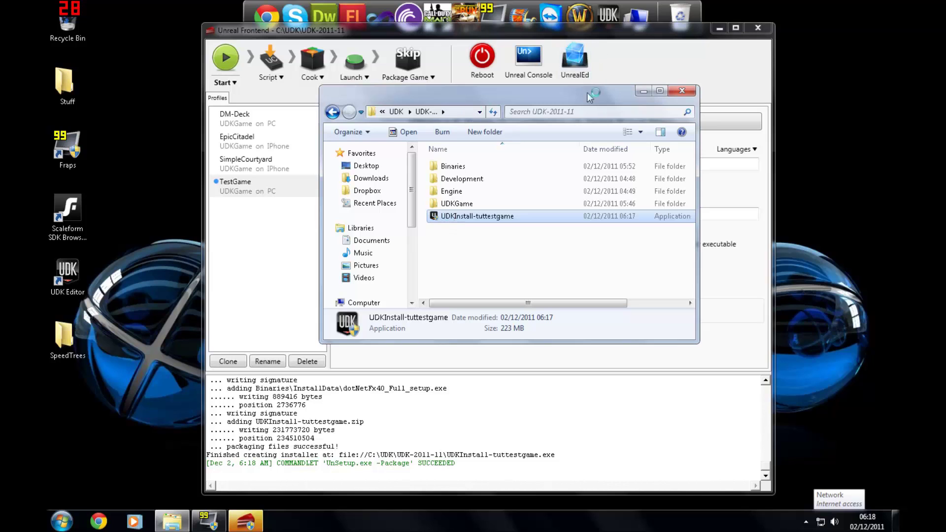
{"action": "left_click", "coordinate": [231, 524]}
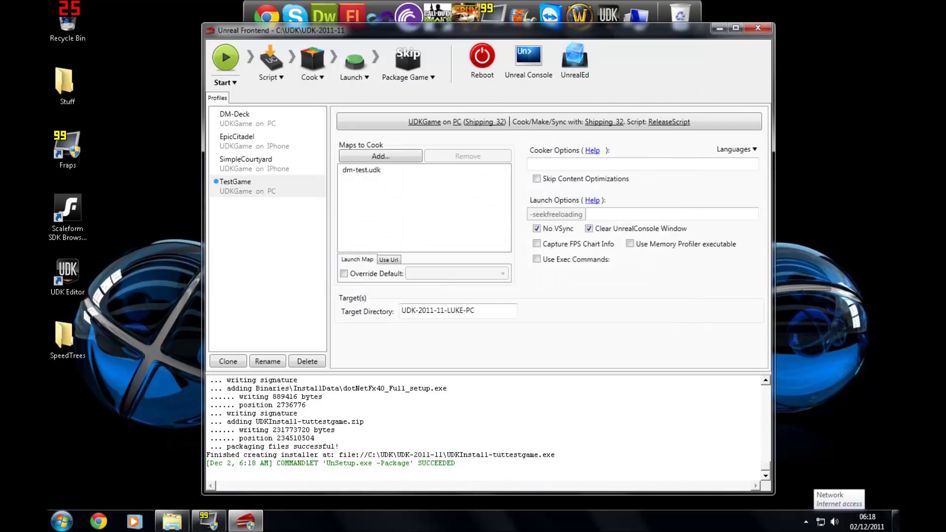
{"action": "left_click", "coordinate": [719, 30]}
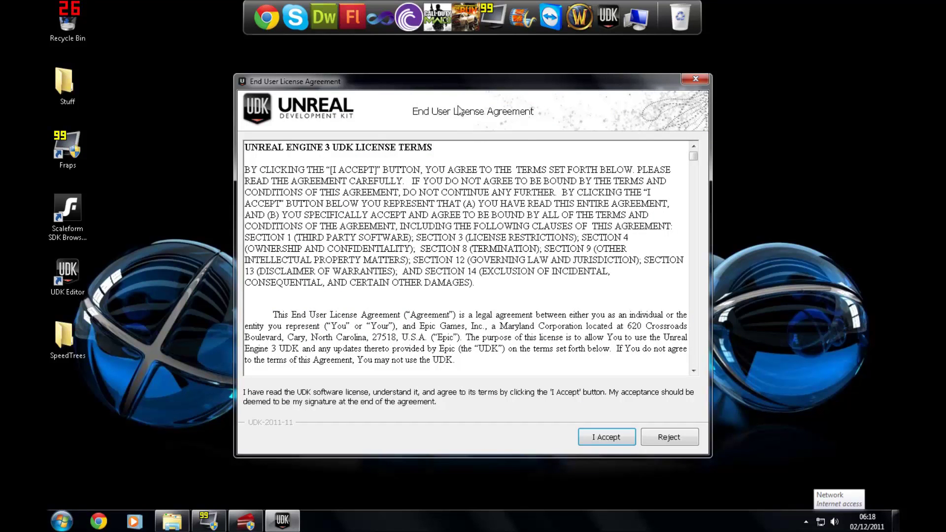
Accept the UDK license agreement to view the install options for Tuttestgame, and cancel the installation.
{"action": "left_click_drag", "start_coordinate": [693, 157], "coordinate": [706, 385]}
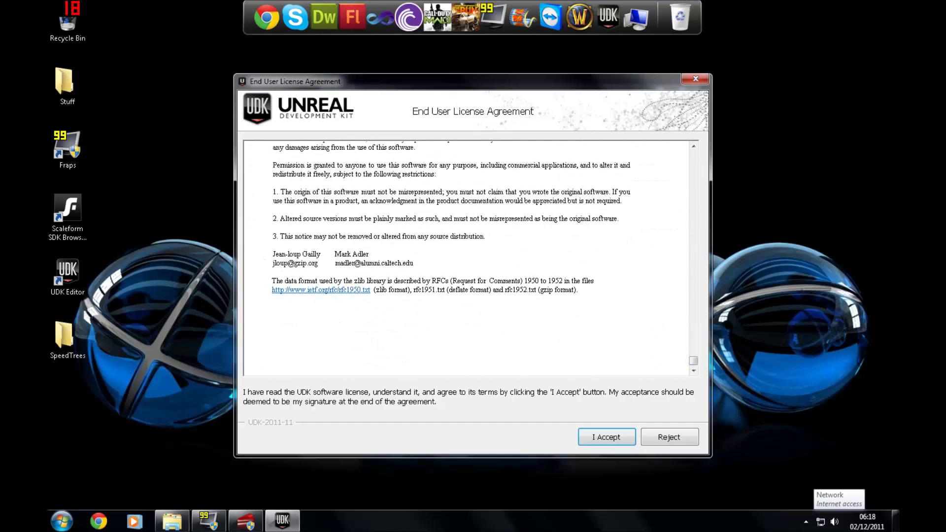
{"action": "left_click", "coordinate": [606, 437]}
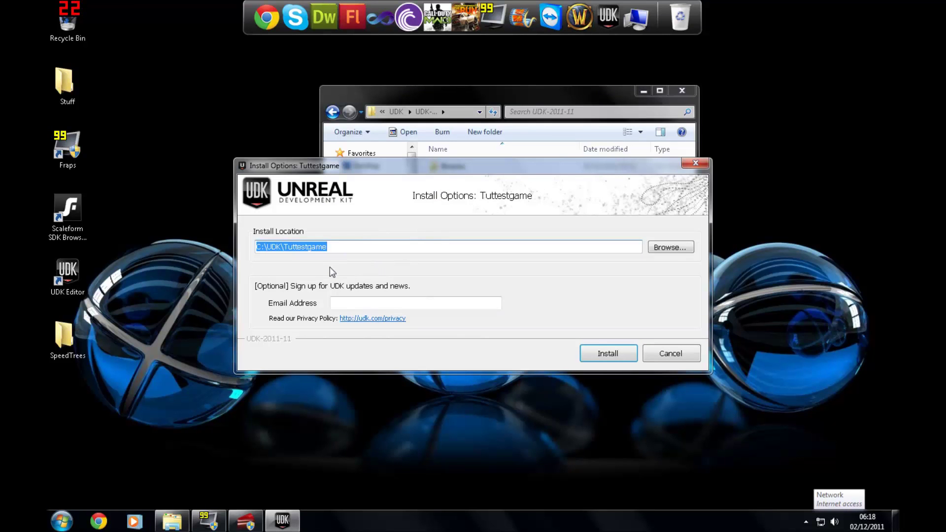
{"action": "left_click", "coordinate": [665, 351]}
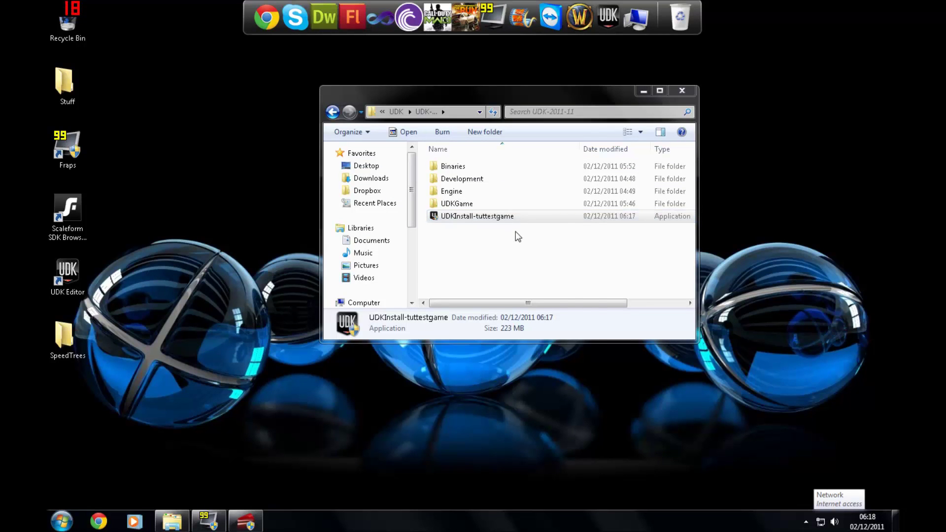
{"action": "left_click", "coordinate": [469, 273]}
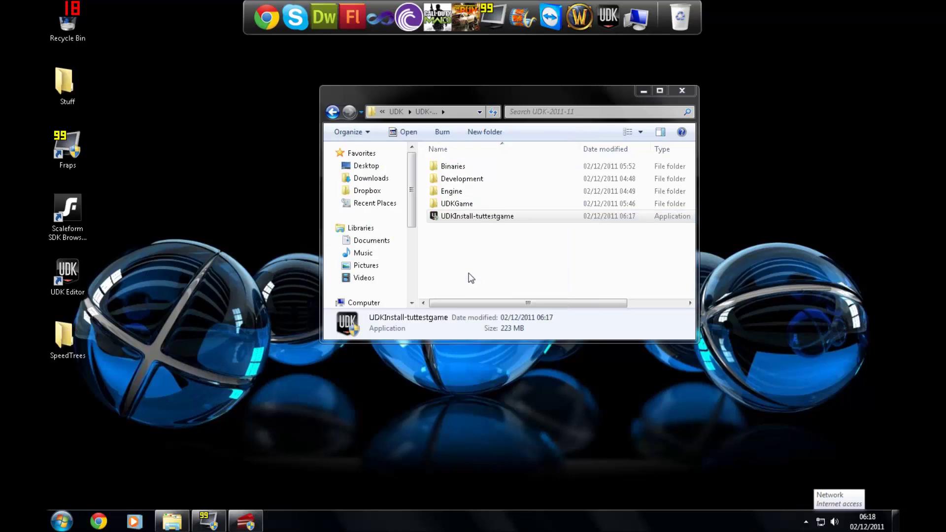